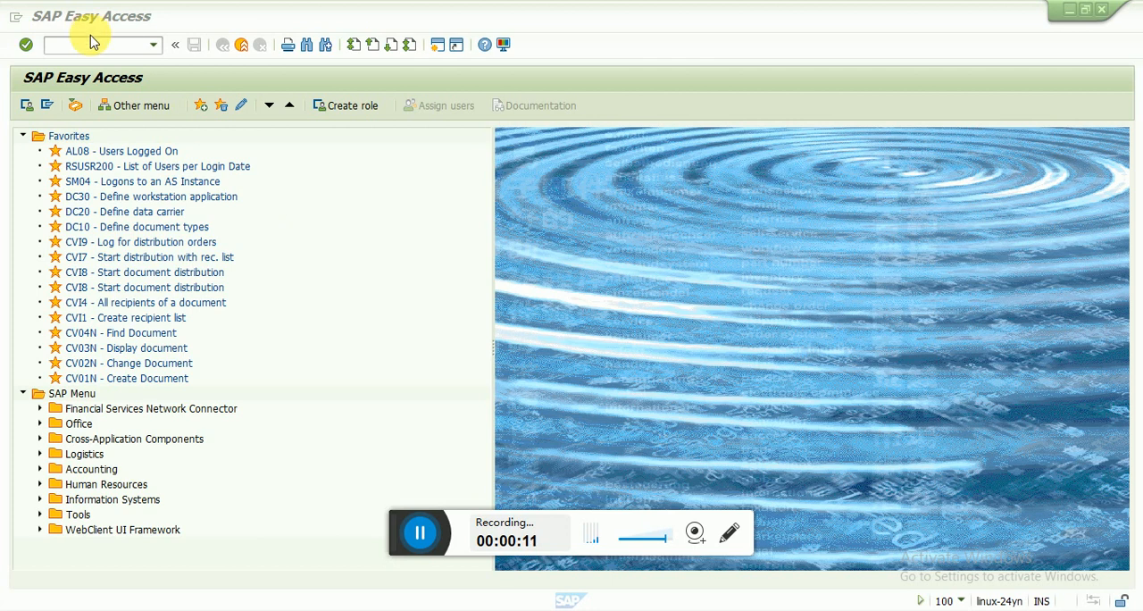
# Start transaction ME51N and choose AMDO Domstic PR as the document type of the new purchase requisition
pyautogui.click(94, 45)
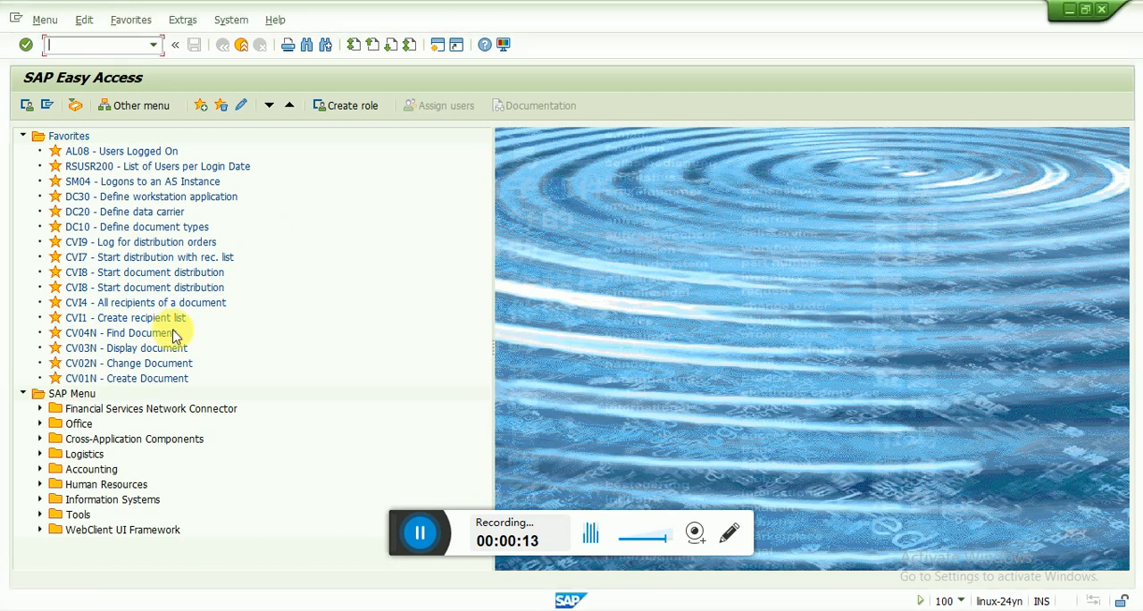
pyautogui.write('me51n')
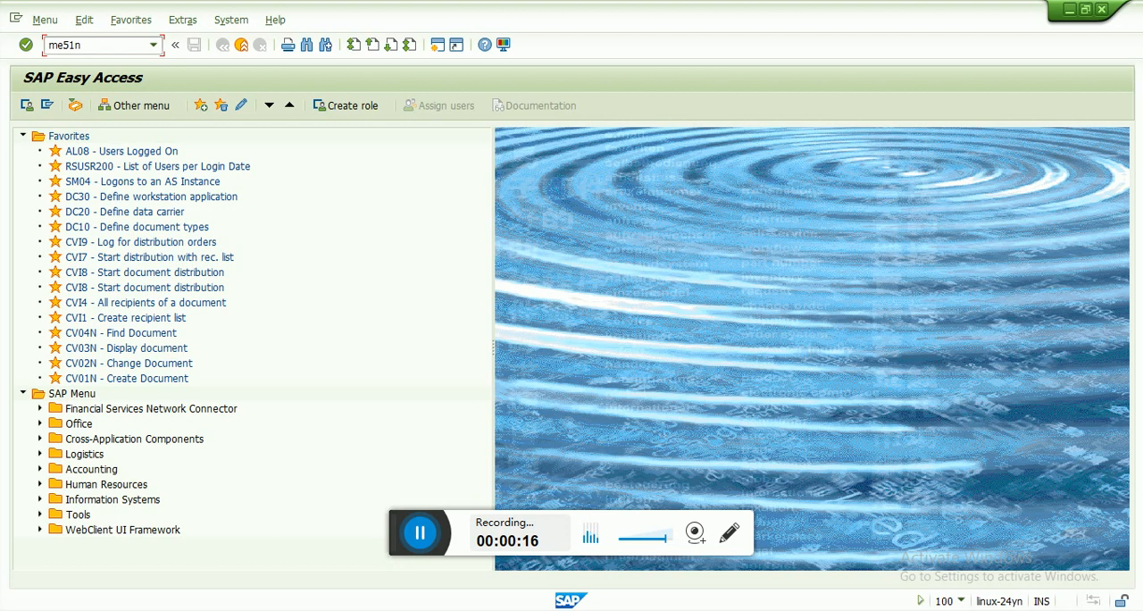
pyautogui.press('Return')
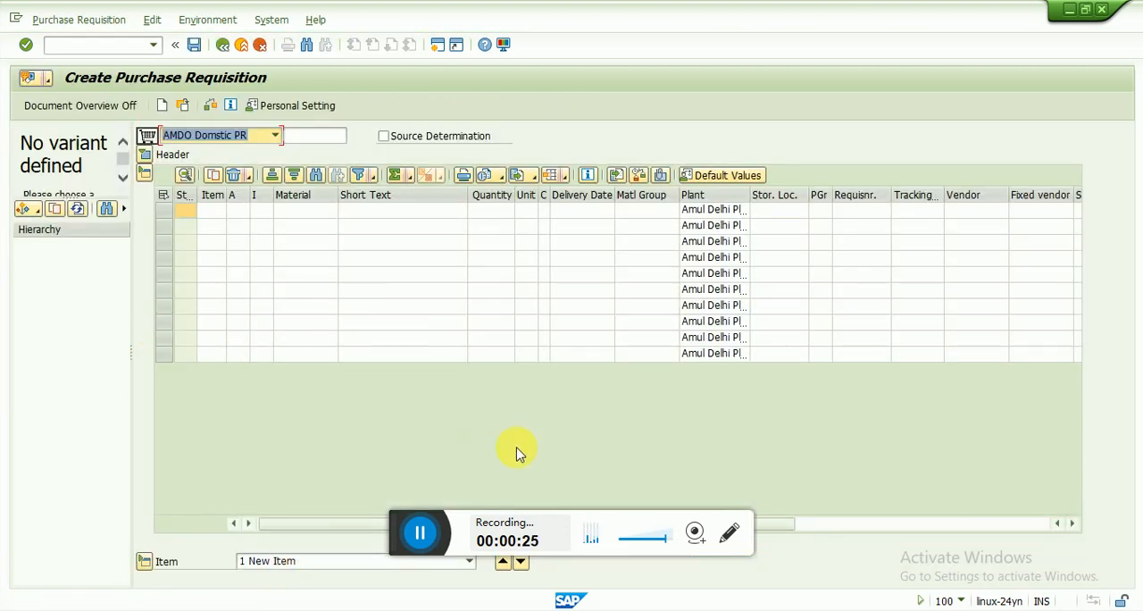
pyautogui.click(276, 136)
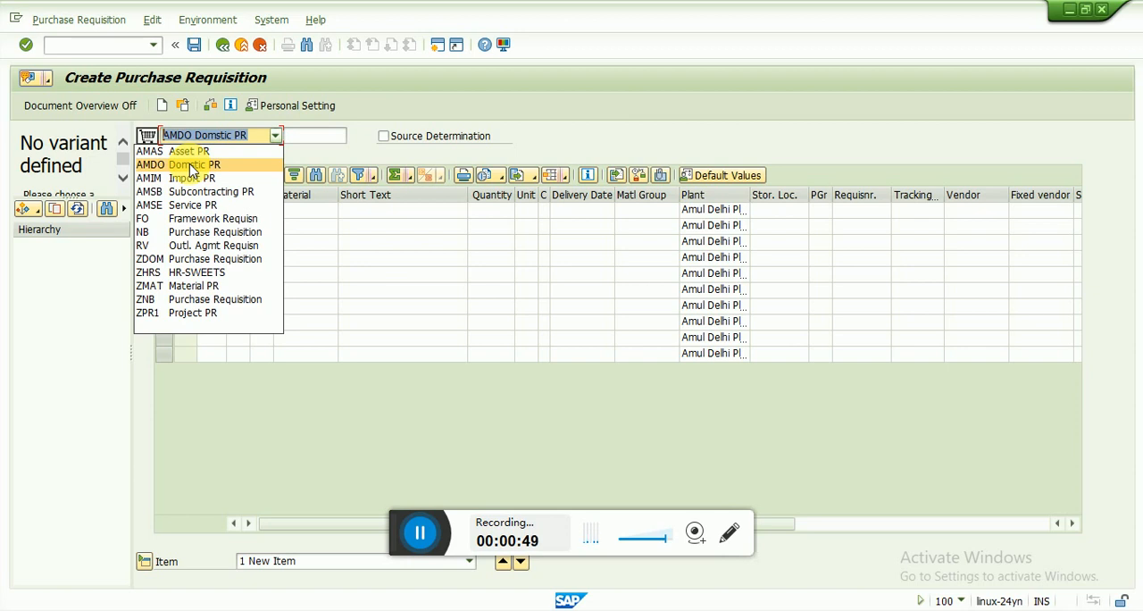
pyautogui.click(192, 167)
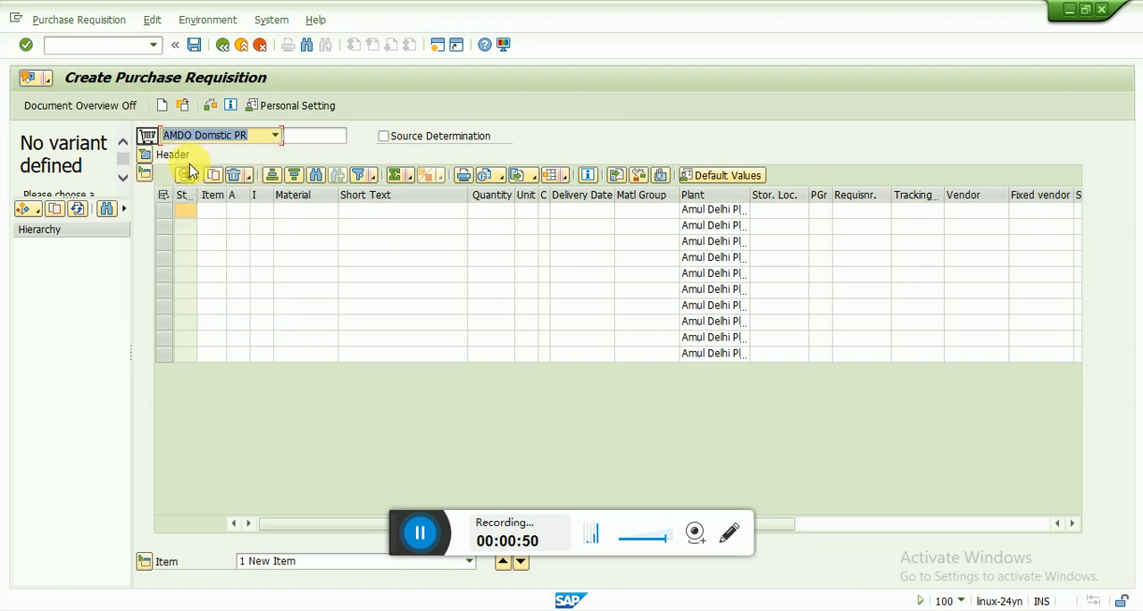
pyautogui.click(272, 138)
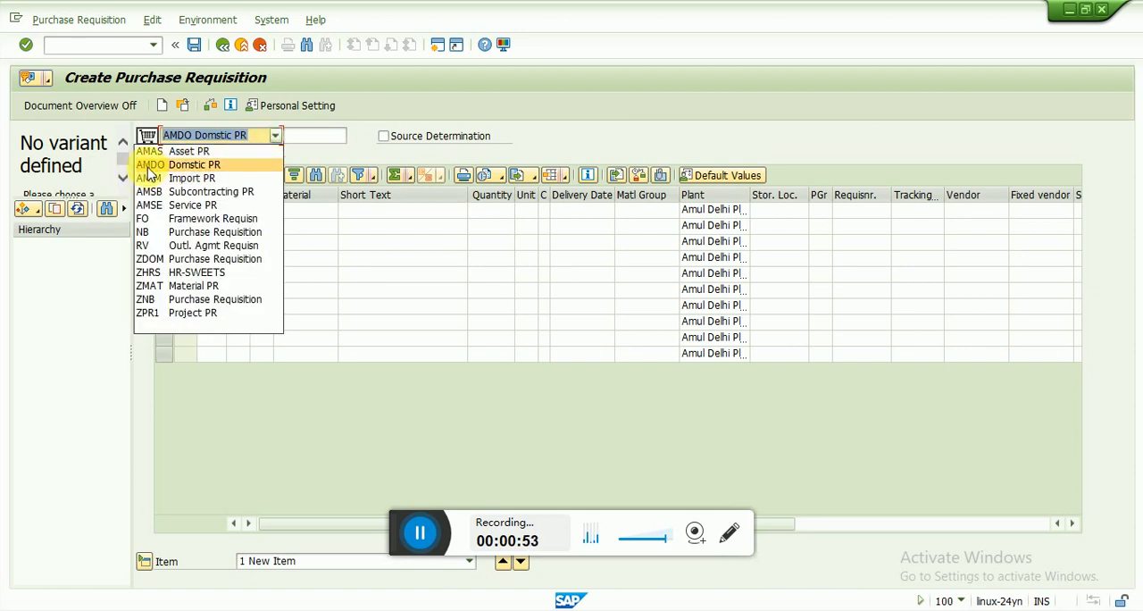
pyautogui.click(178, 167)
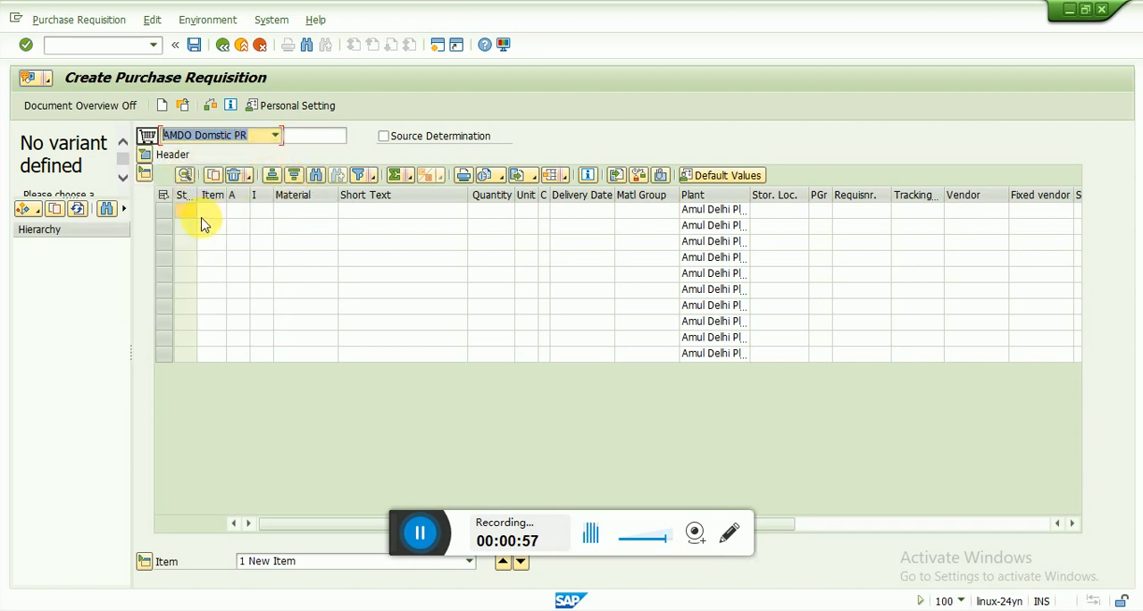
# Find a material of type AMRM with the Material by Material Type search and enter AMRM101 in the first item row
pyautogui.click(287, 213)
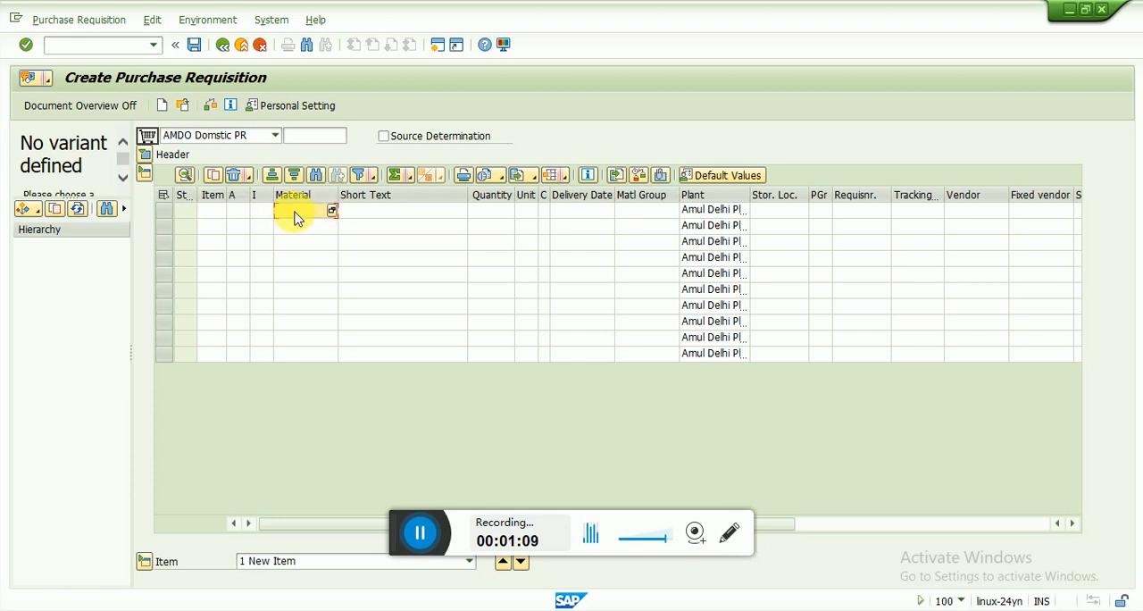
pyautogui.write('1232434')
pyautogui.click(332, 213)
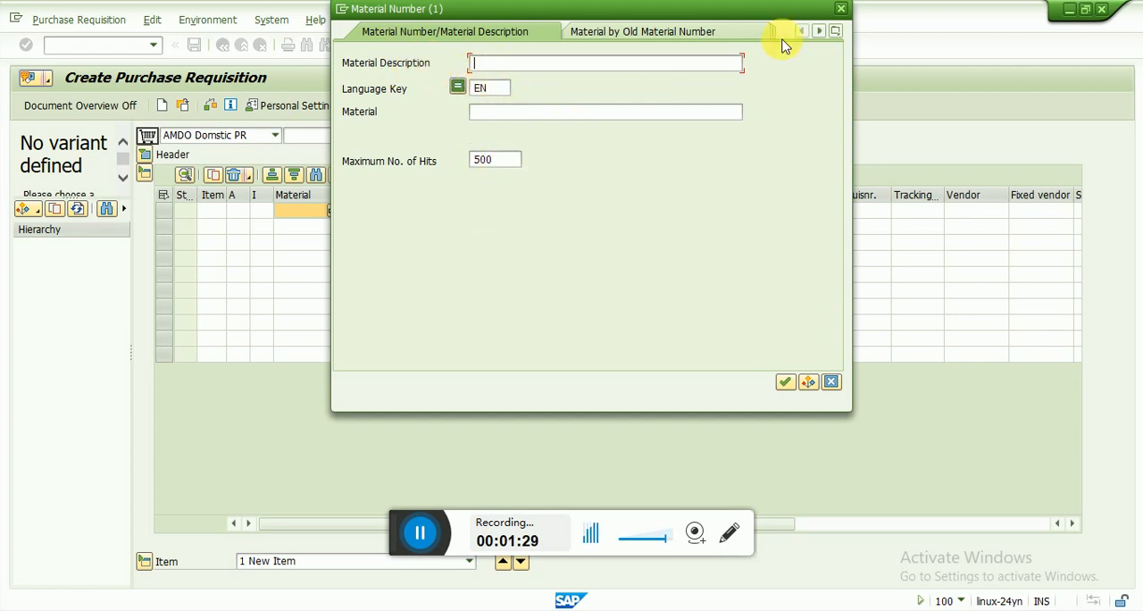
pyautogui.click(836, 32)
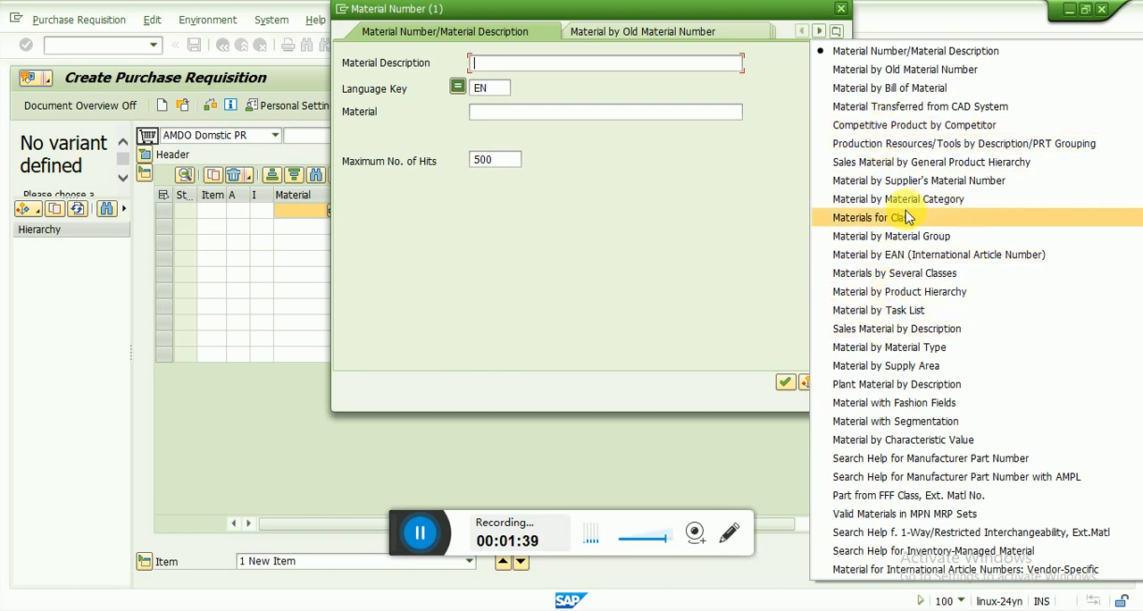
pyautogui.click(866, 349)
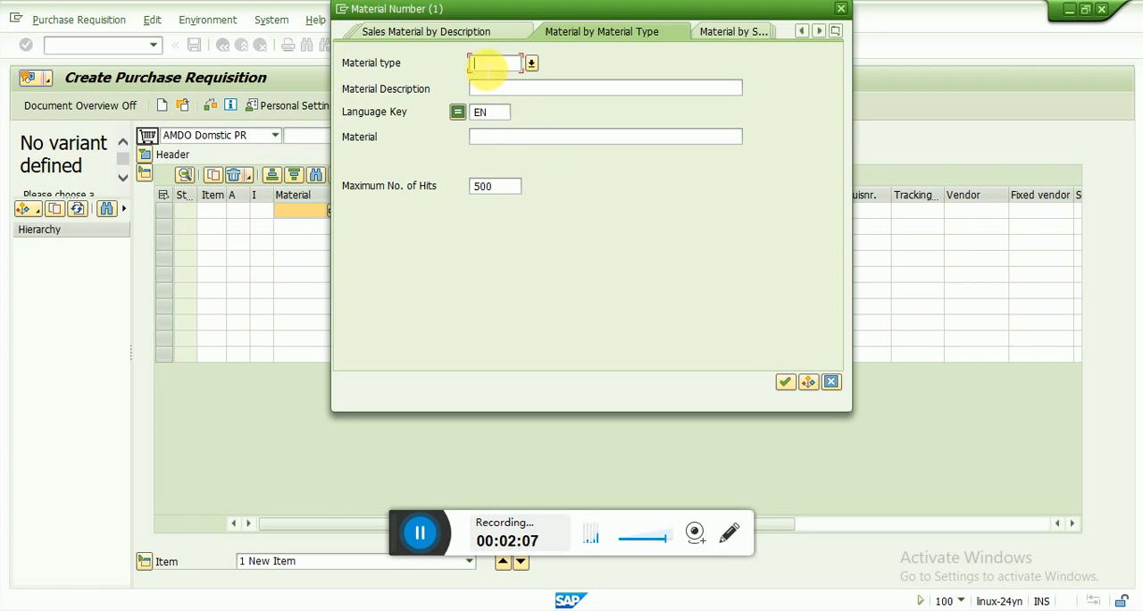
pyautogui.write('amm')
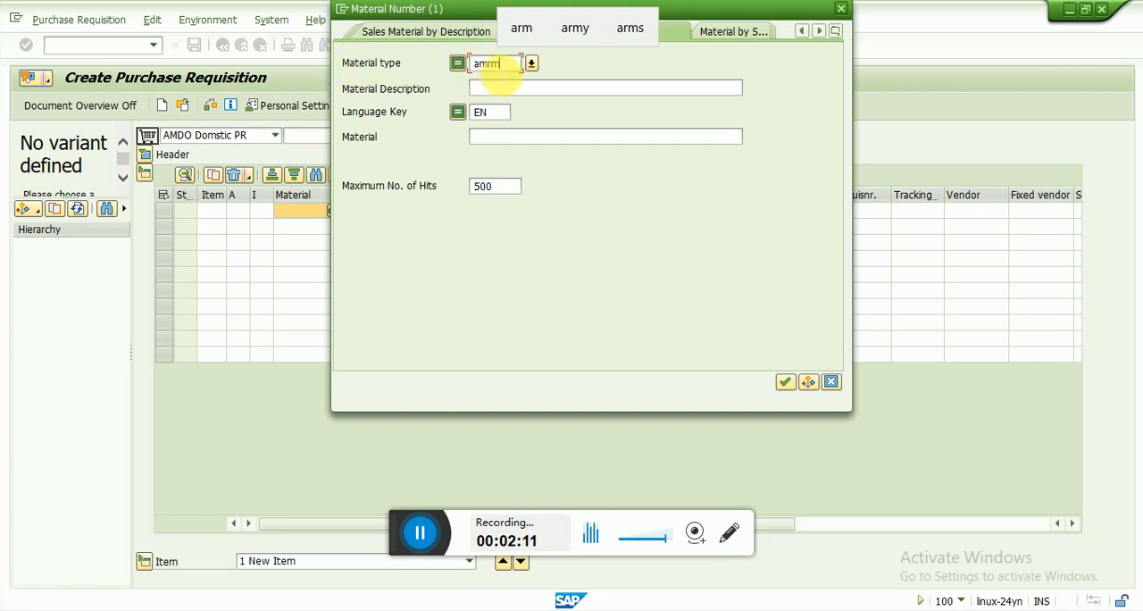
pyautogui.click(785, 382)
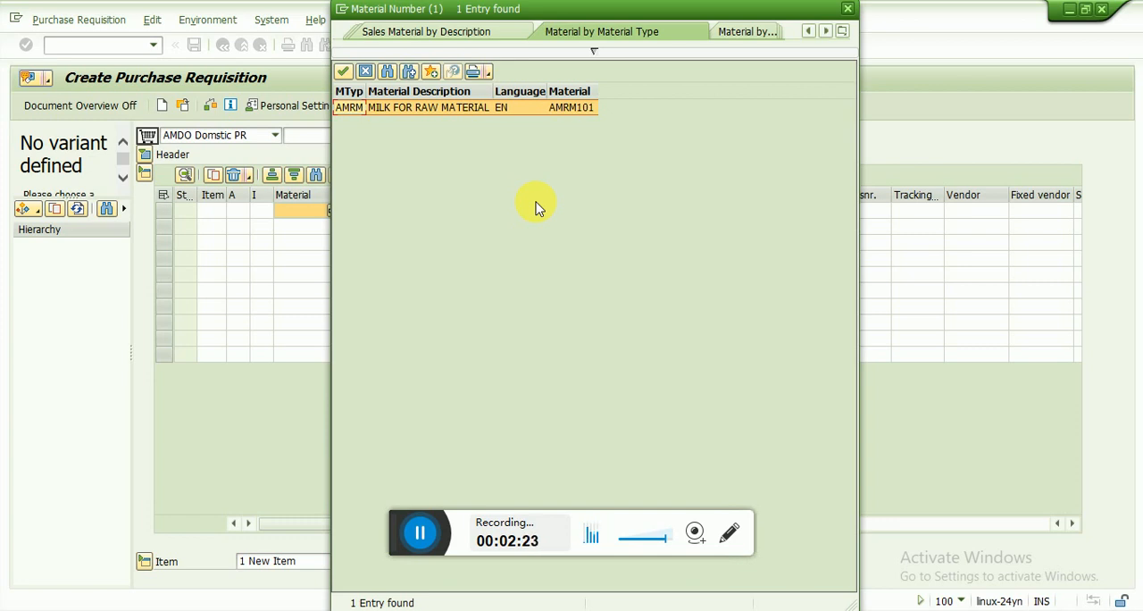
pyautogui.doubleClick(381, 114)
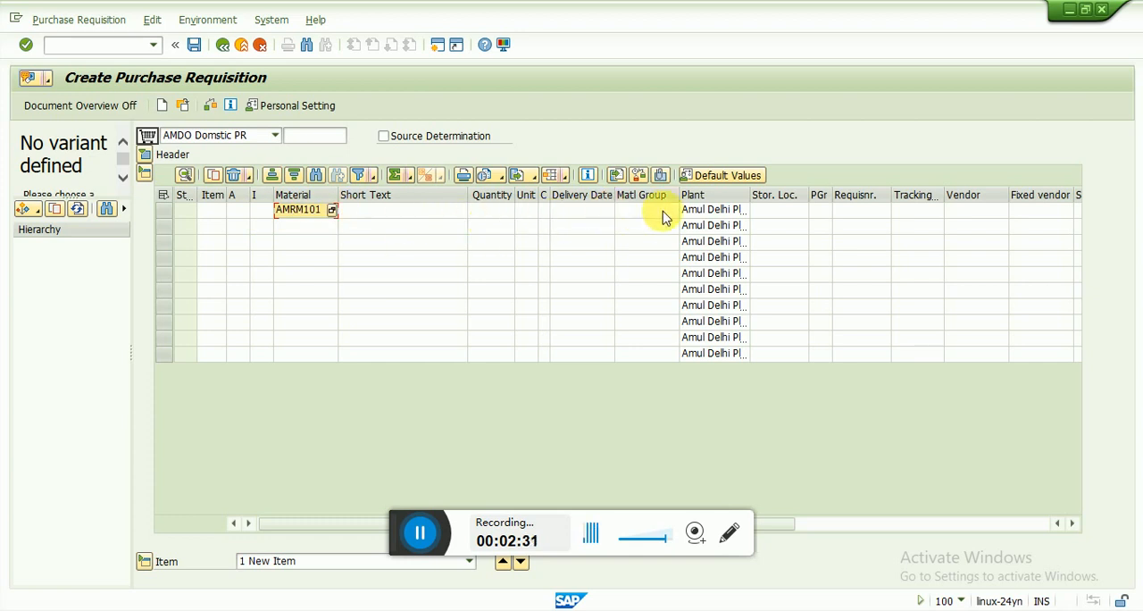
# Set the quantity of the AMRM101 item to 100 and confirm the row
pyautogui.click(482, 211)
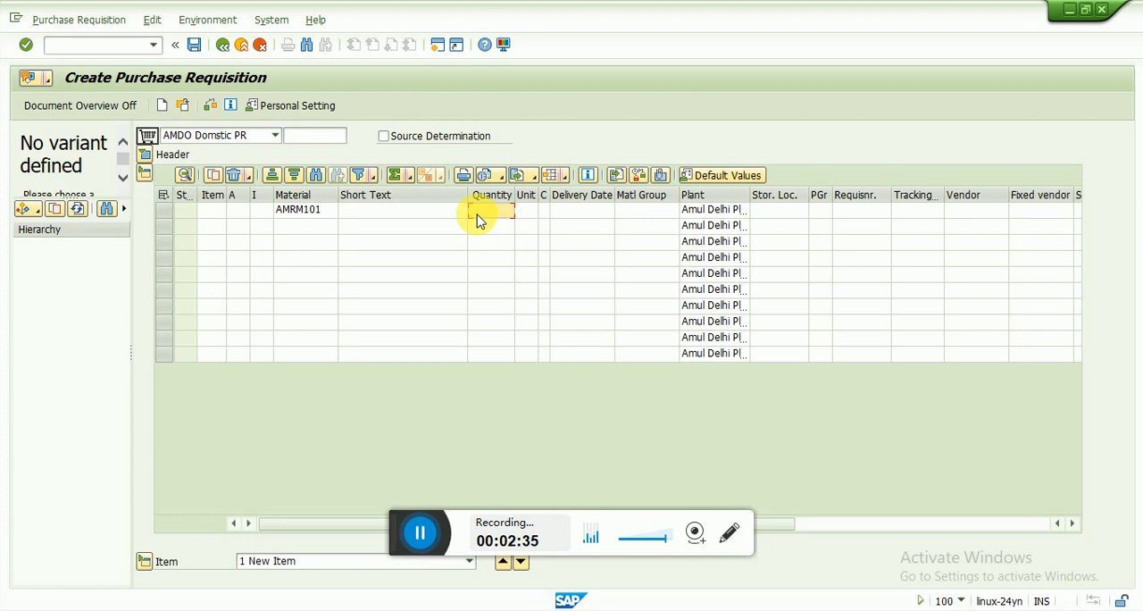
pyautogui.write('100')
pyautogui.press('Return')
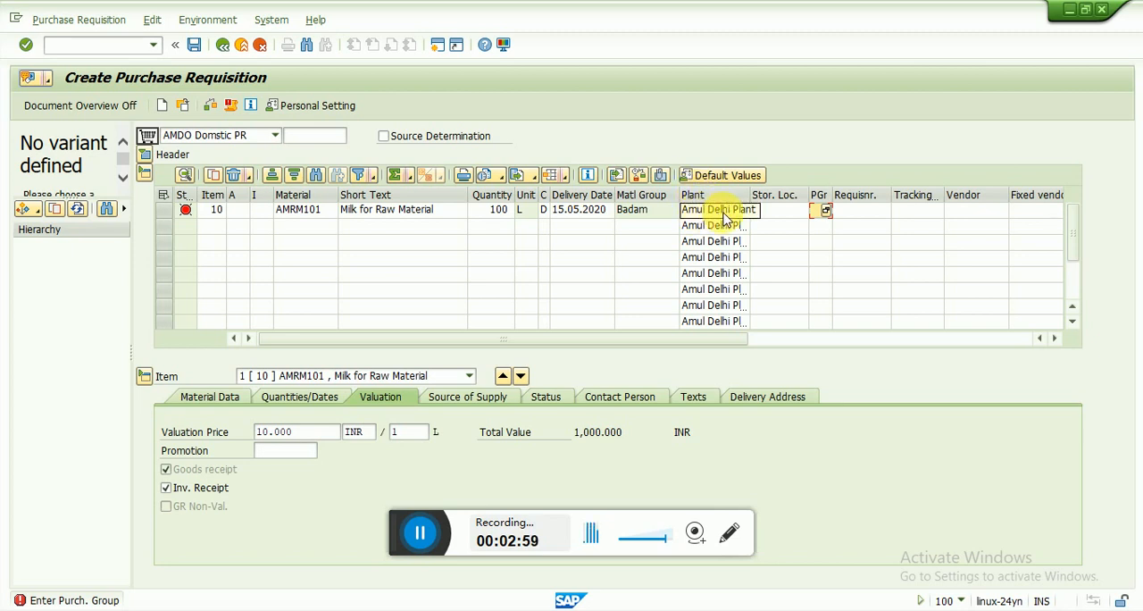
# Widen the Plant column and review the item default values, keeping plant AMDE always proposed
pyautogui.moveTo(751, 197); pyautogui.dragTo(777, 205)
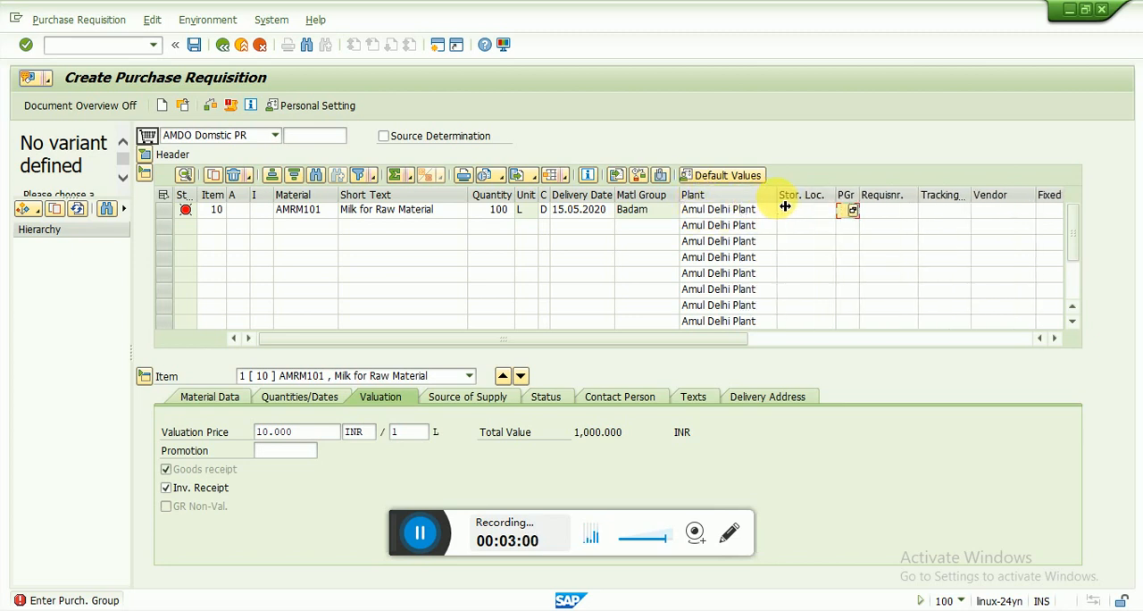
pyautogui.click(713, 182)
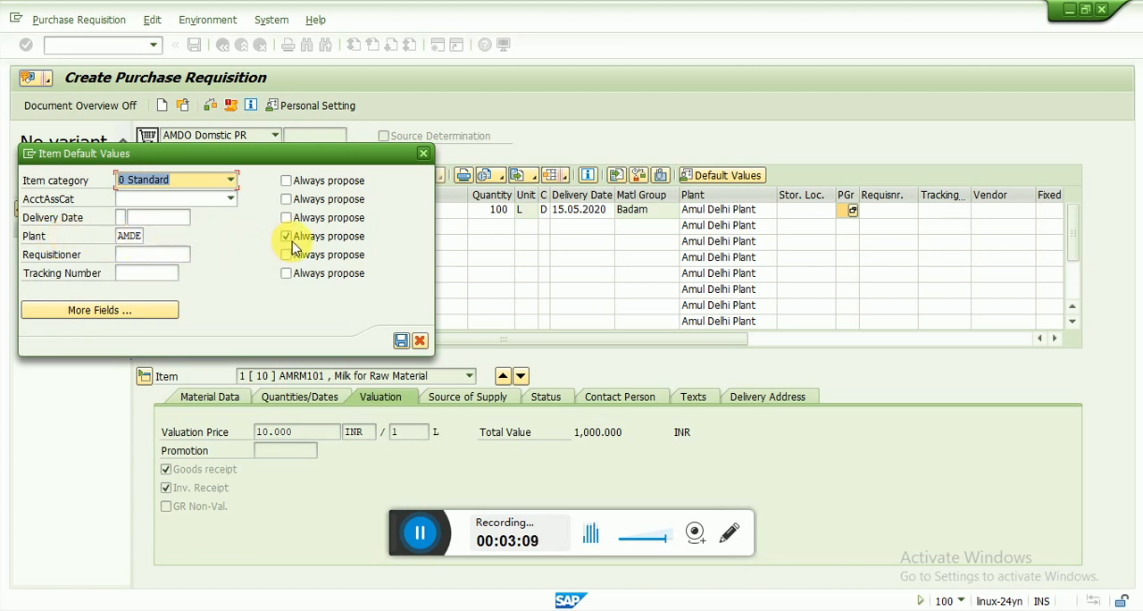
pyautogui.click(401, 340)
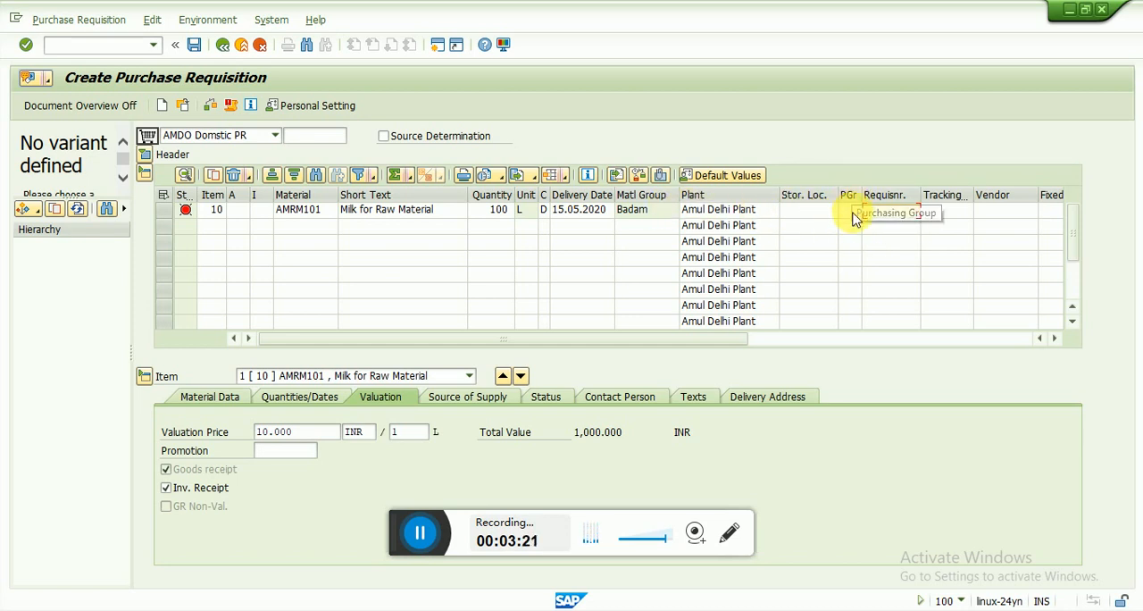
# Set the item's purchasing group to ARM
pyautogui.click(853, 217)
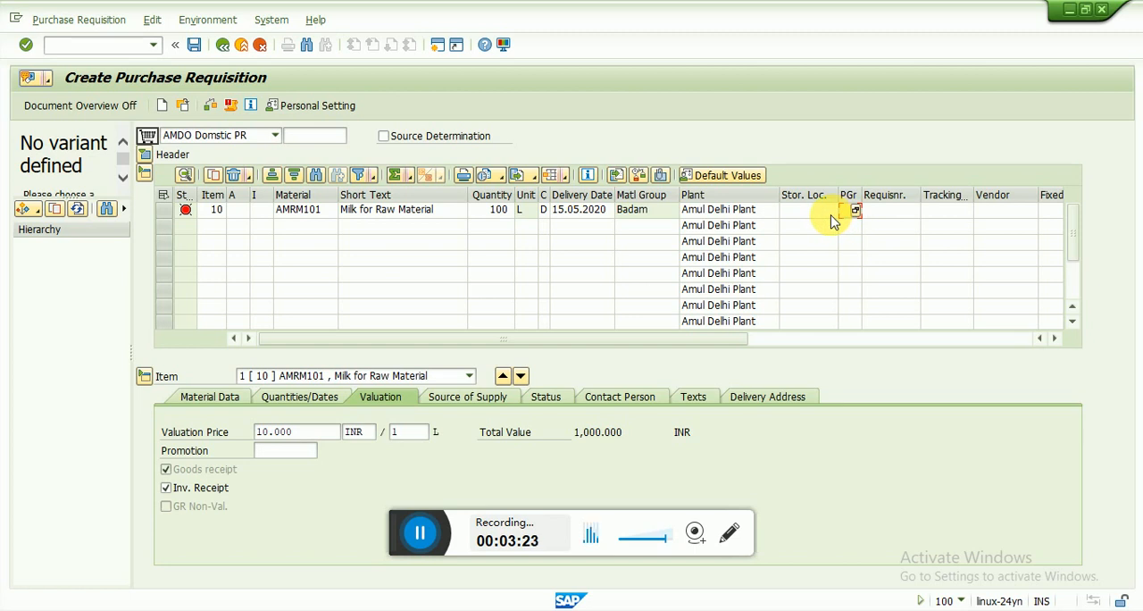
pyautogui.write('ar')
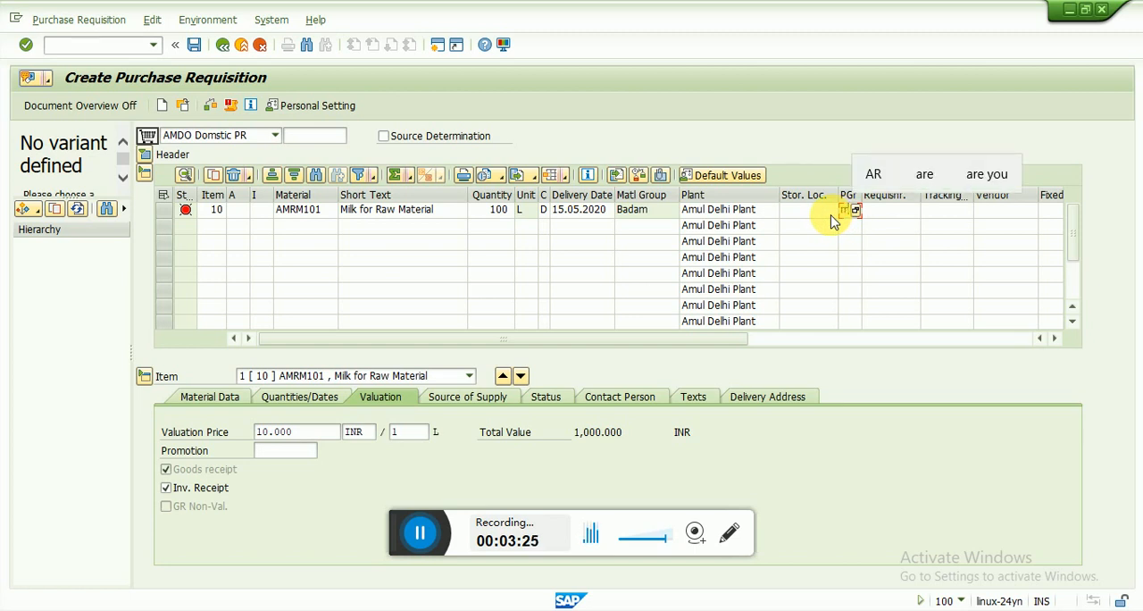
pyautogui.write('m')
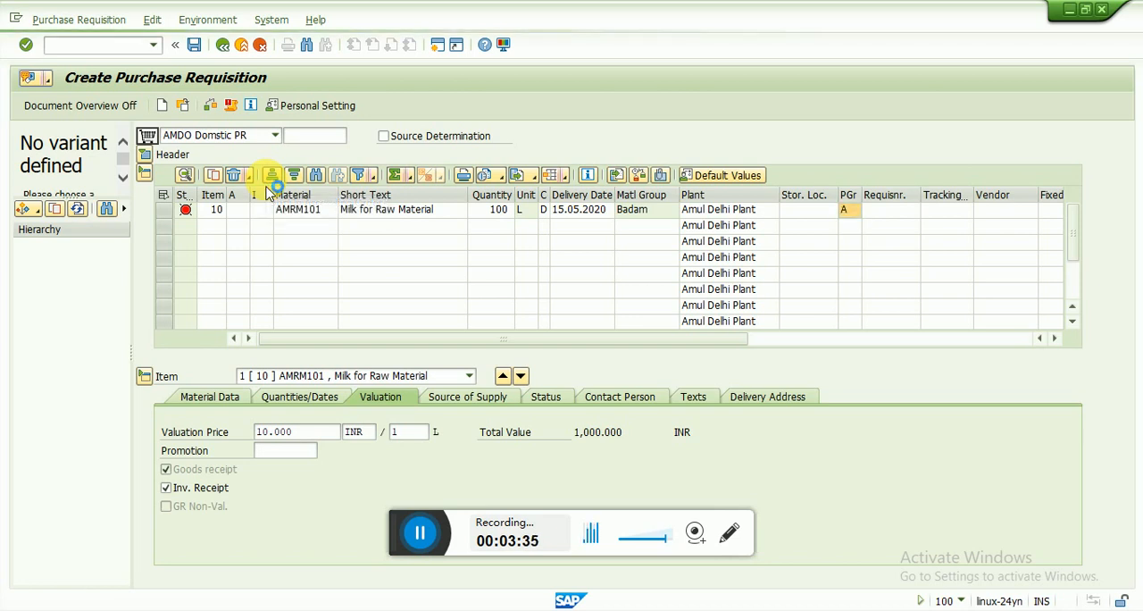
pyautogui.press('Return')
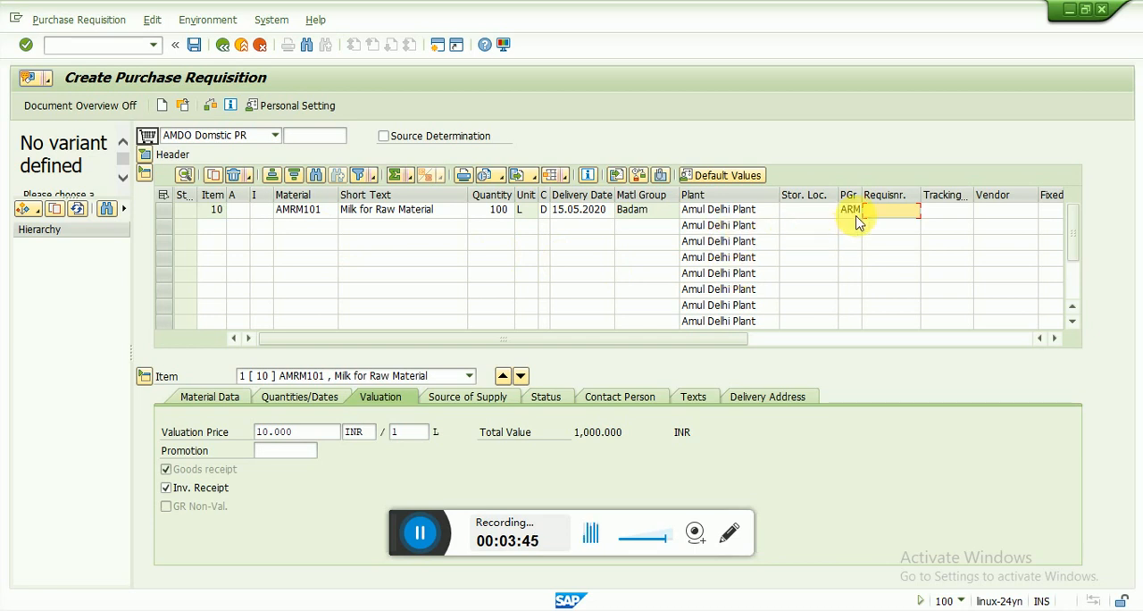
# Check the purchase requisition for errors and save it
pyautogui.click(210, 108)
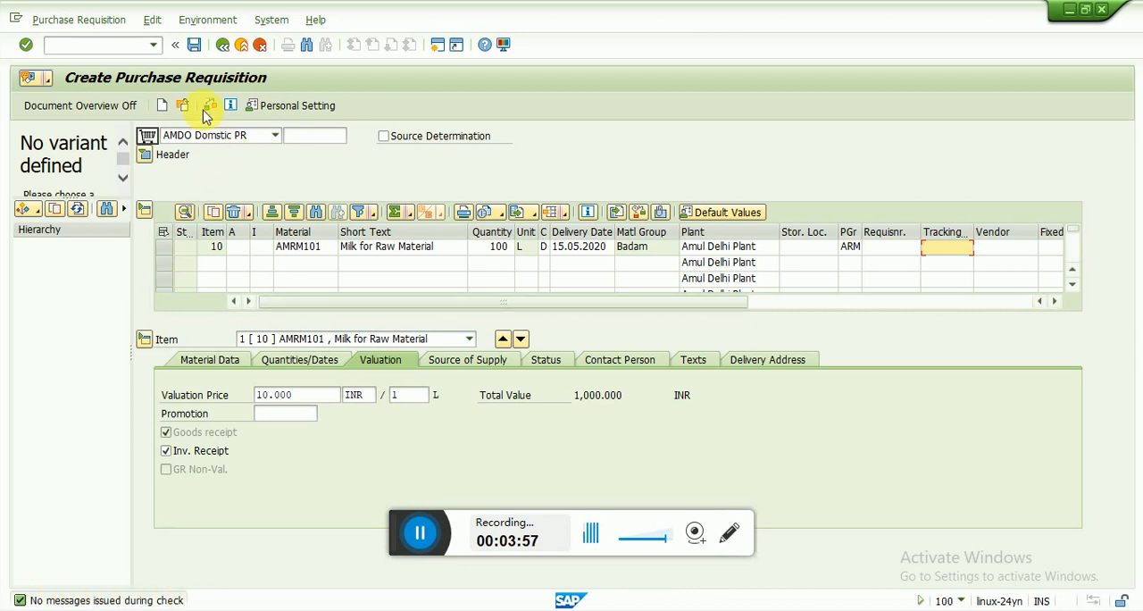
pyautogui.click(194, 46)
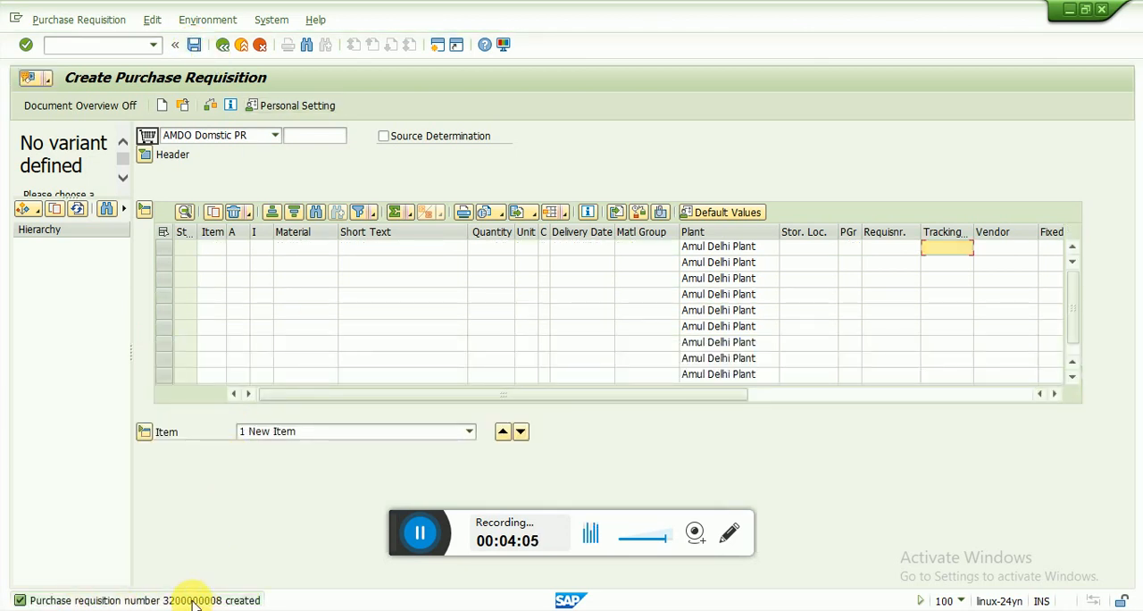
# Open the details of the creation message, select the new requisition number, and close the details
pyautogui.doubleClick(191, 603)
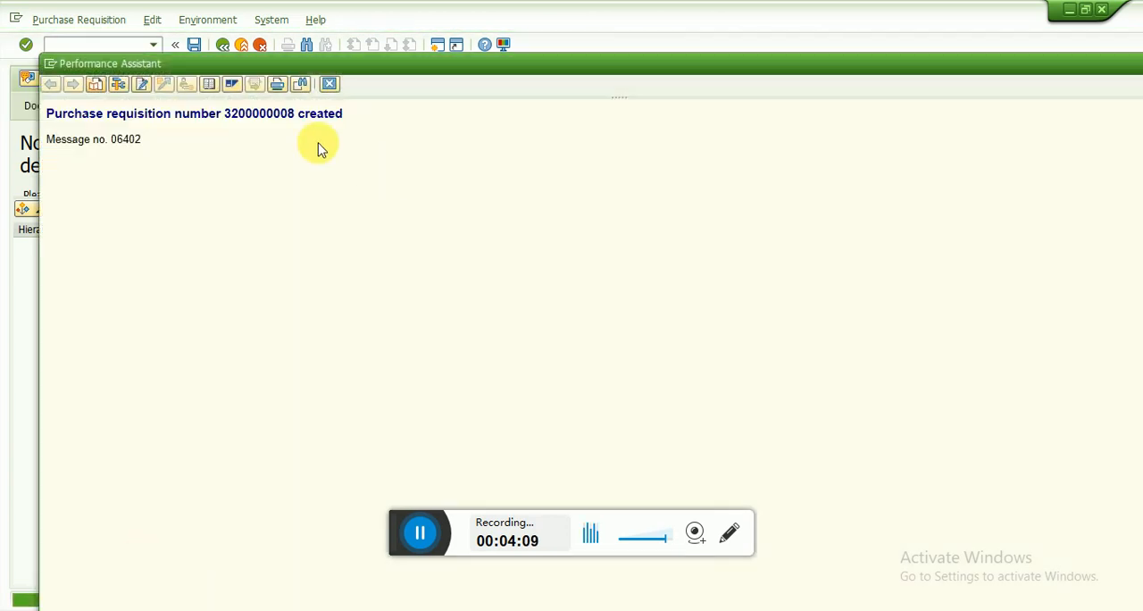
pyautogui.doubleClick(254, 117)
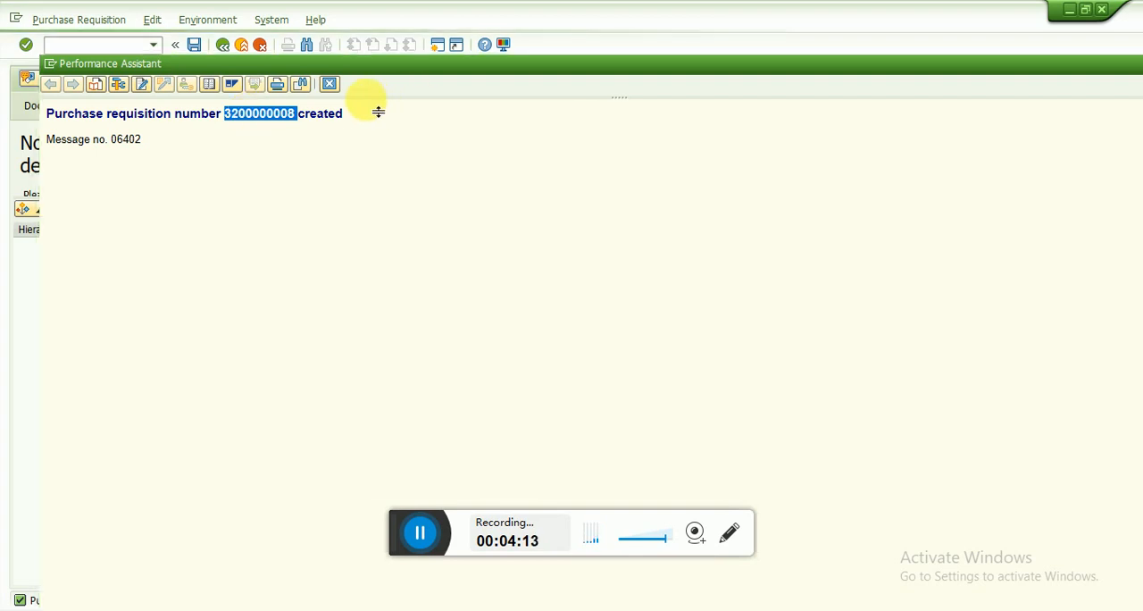
pyautogui.click(330, 84)
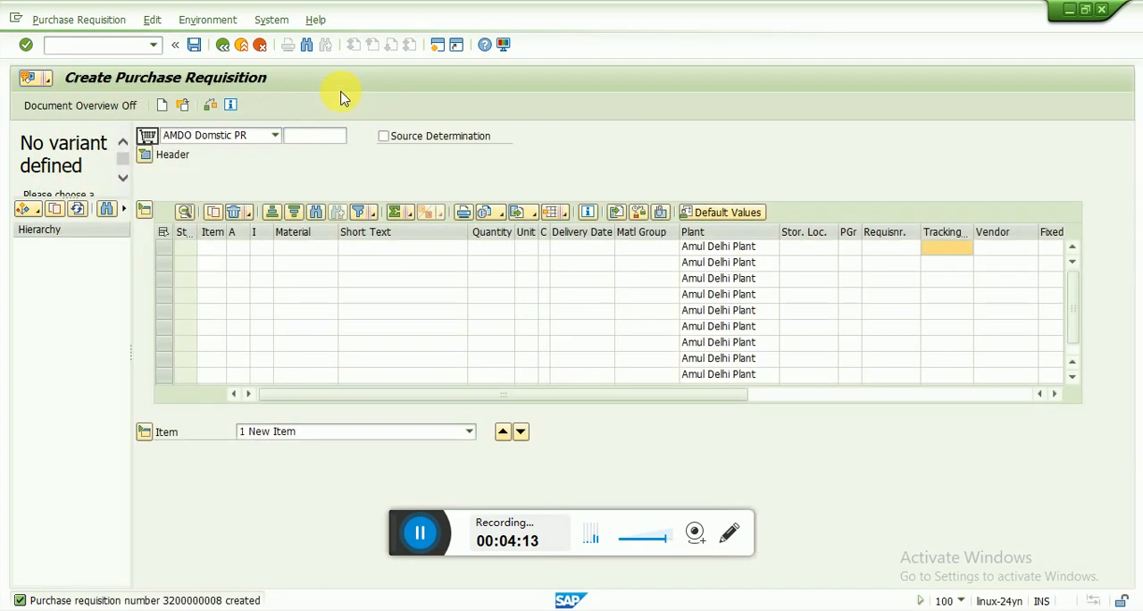
# Exit requisition creation and start transaction ME52N to change a purchase requisition
pyautogui.click(241, 48)
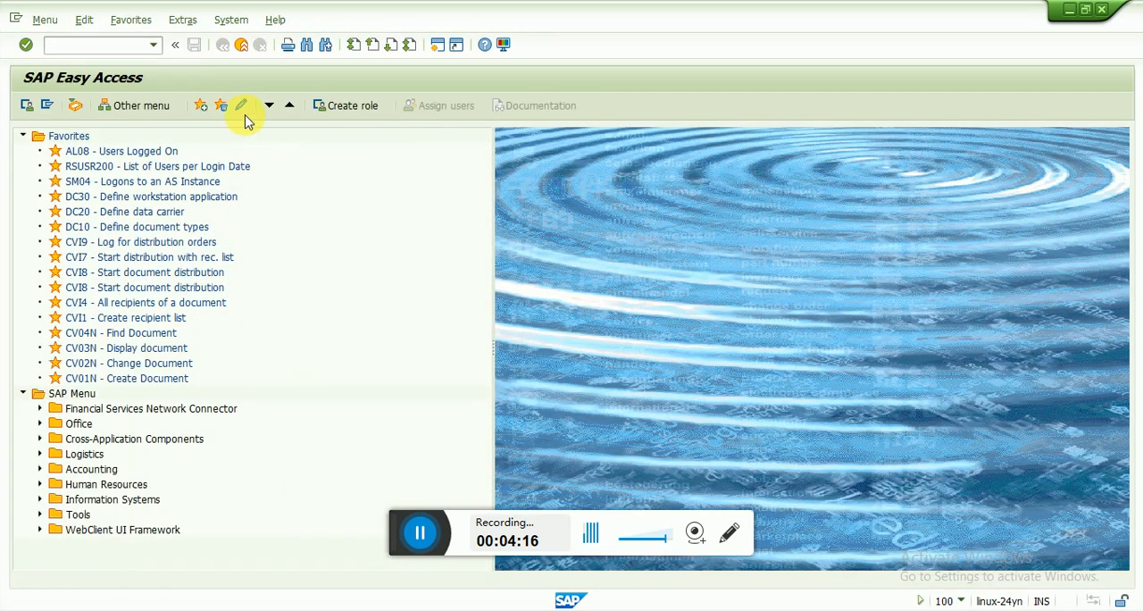
pyautogui.click(143, 44)
pyautogui.write('me52n')
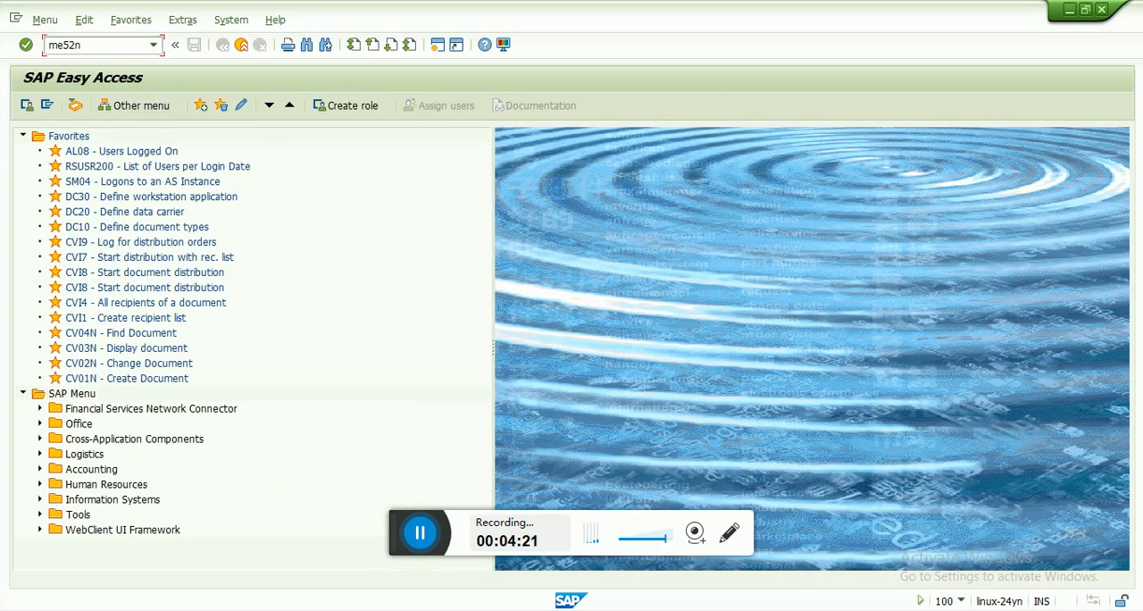
pyautogui.press('Return')
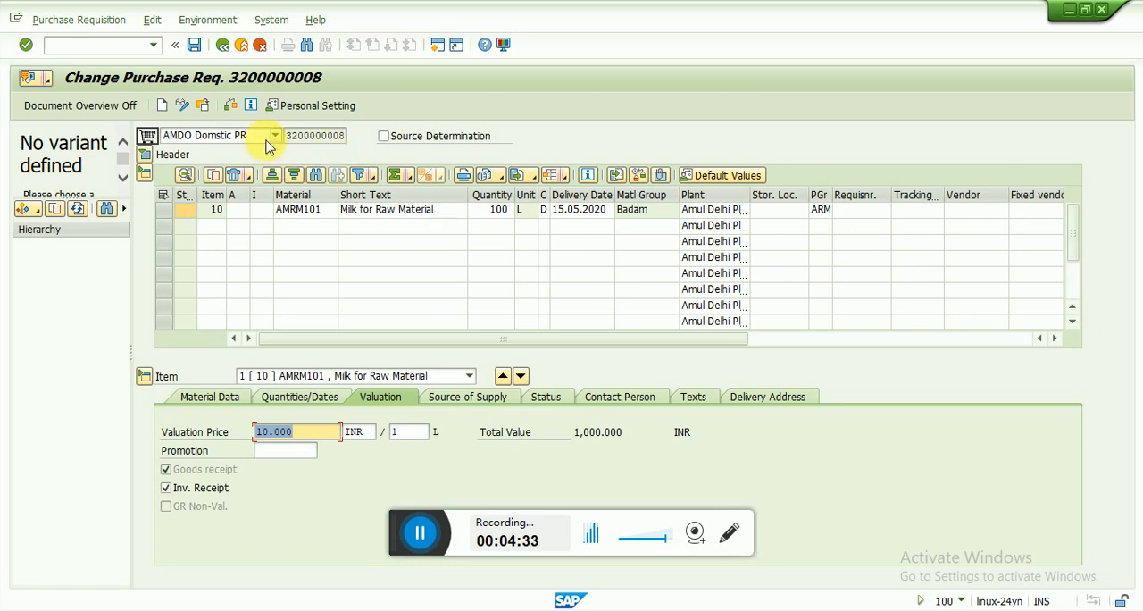
# Load the newly created purchase requisition through the other-document selection, cancelling the requisition number search
pyautogui.click(203, 107)
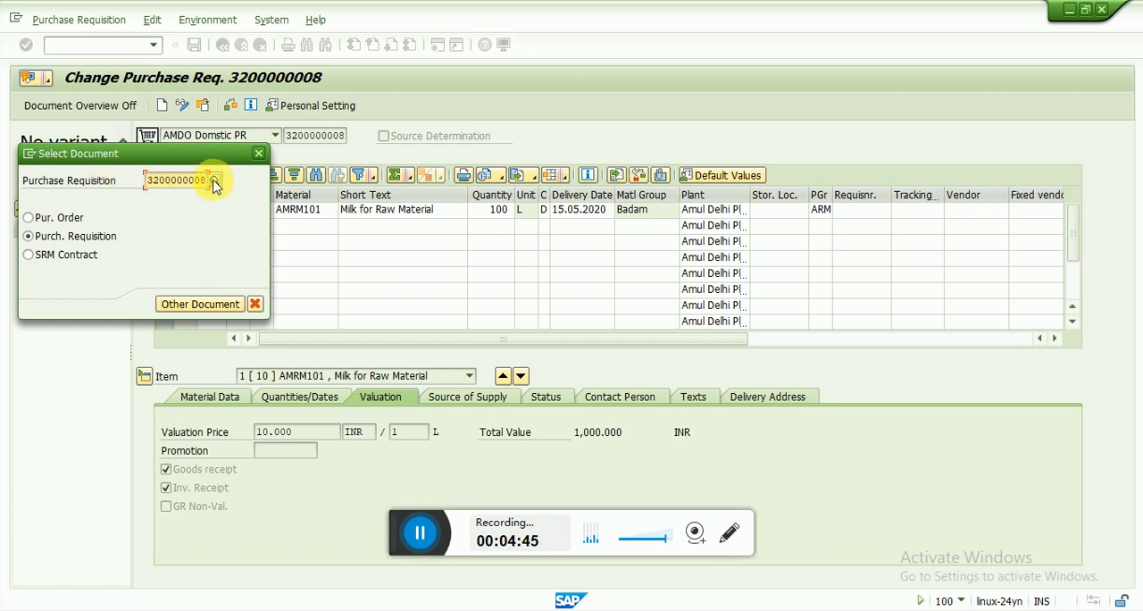
pyautogui.click(215, 182)
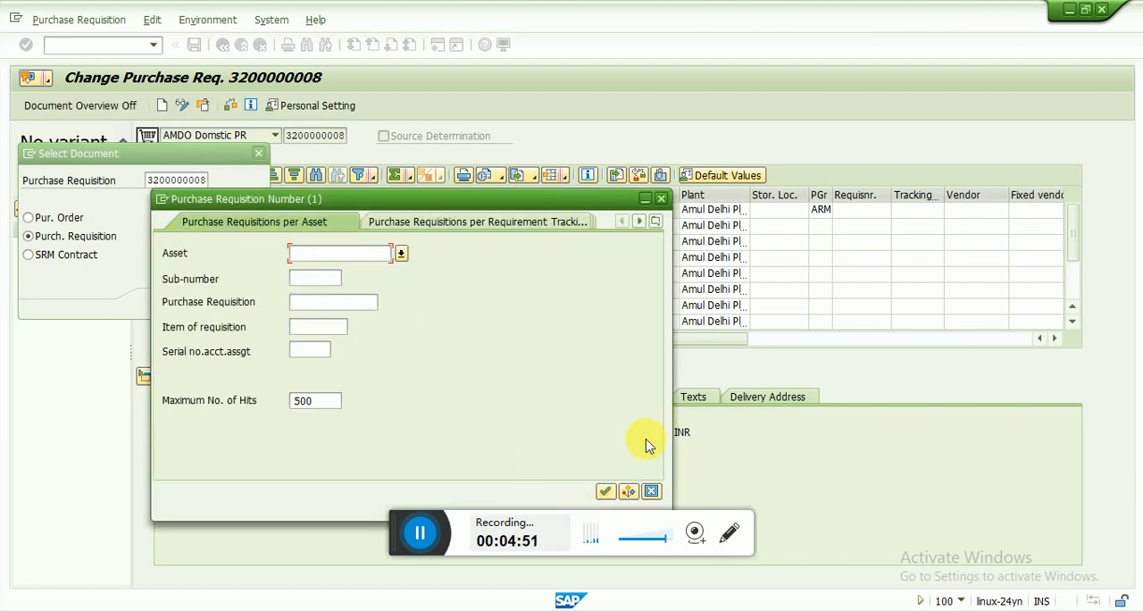
pyautogui.click(651, 492)
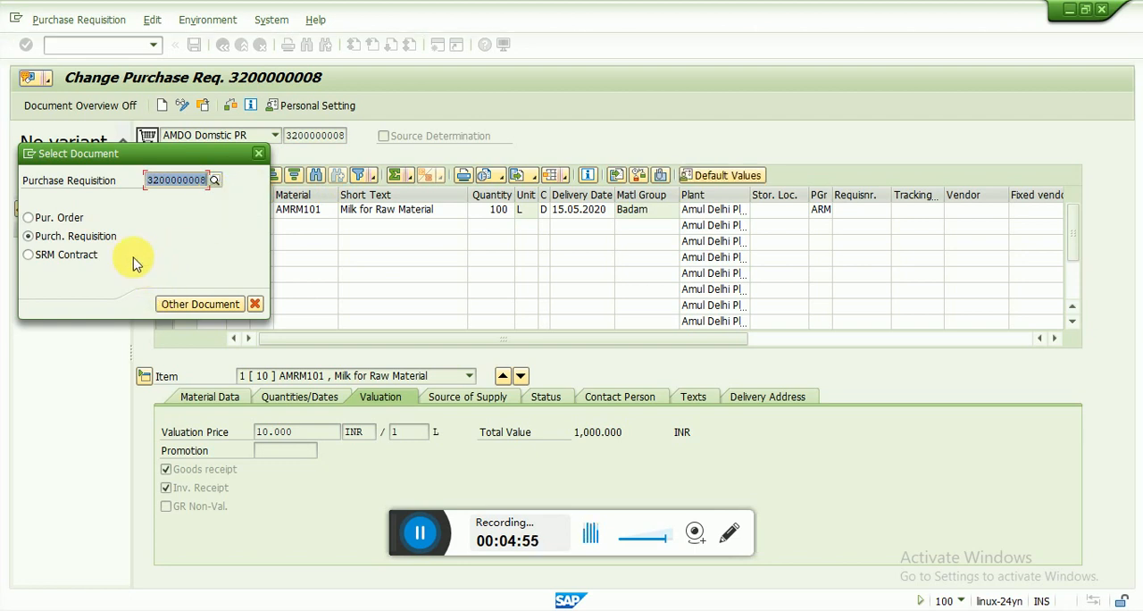
pyautogui.press('Return')
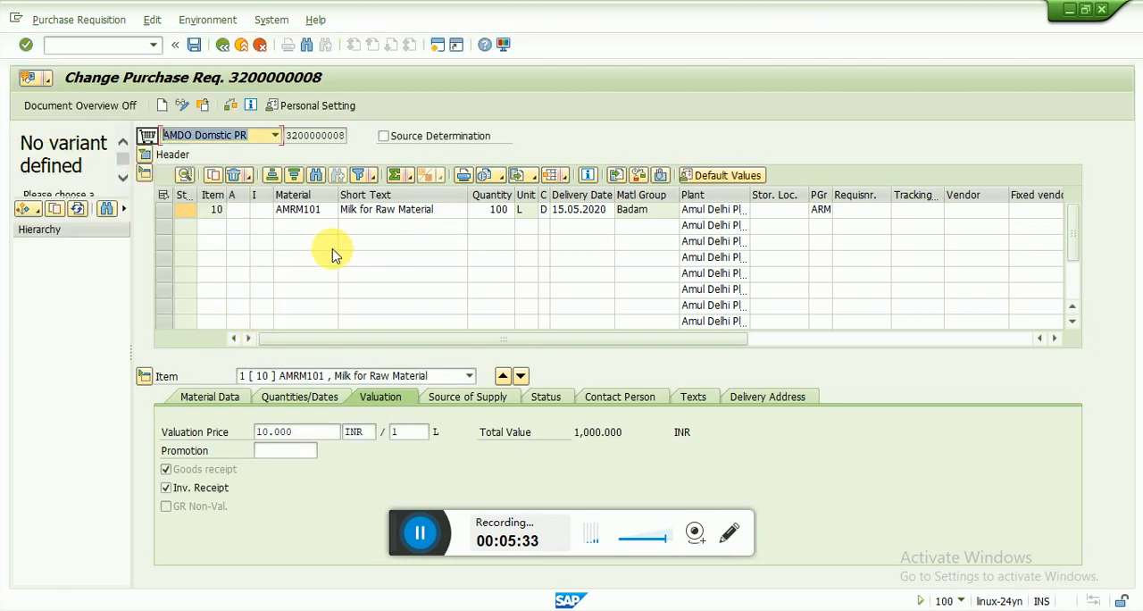
# Set the AMRM101 item's quantity to 500 L, then check the purchase requisition for errors and save it
pyautogui.click(500, 211)
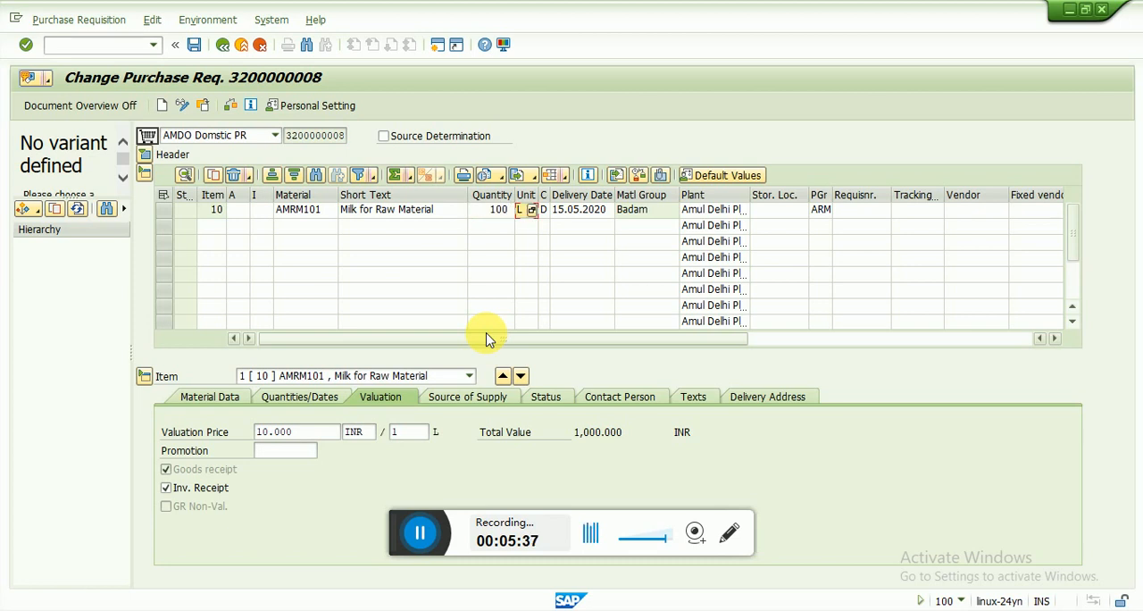
pyautogui.hotkey('shift', 'Tab')
pyautogui.hotkey('shift', 'Tab')
pyautogui.press('Tab')
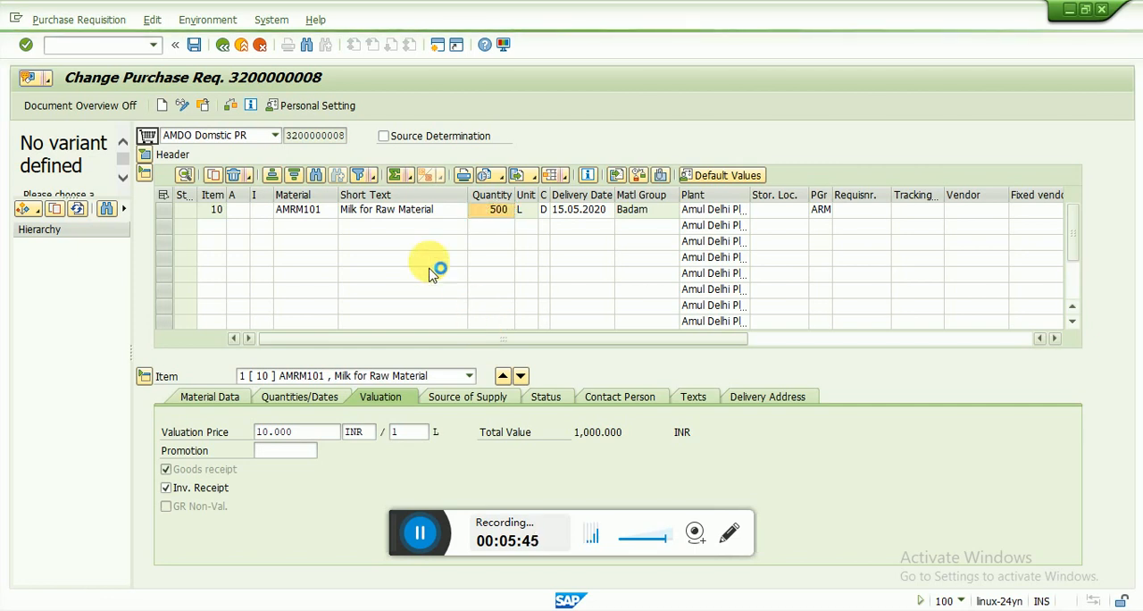
pyautogui.click(353, 225)
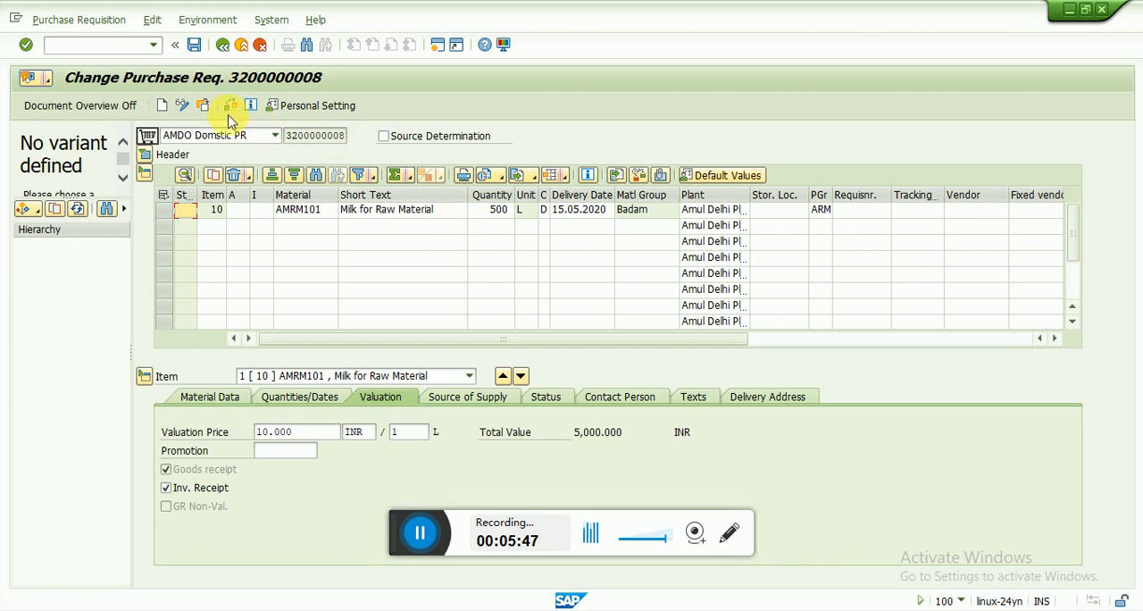
pyautogui.click(196, 46)
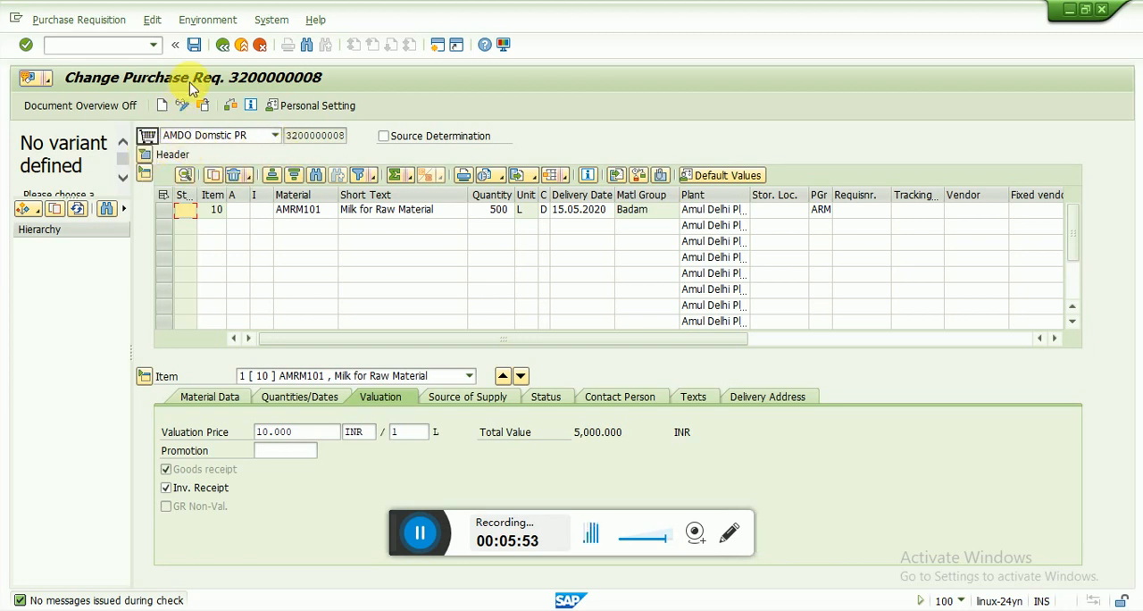
pyautogui.click(195, 49)
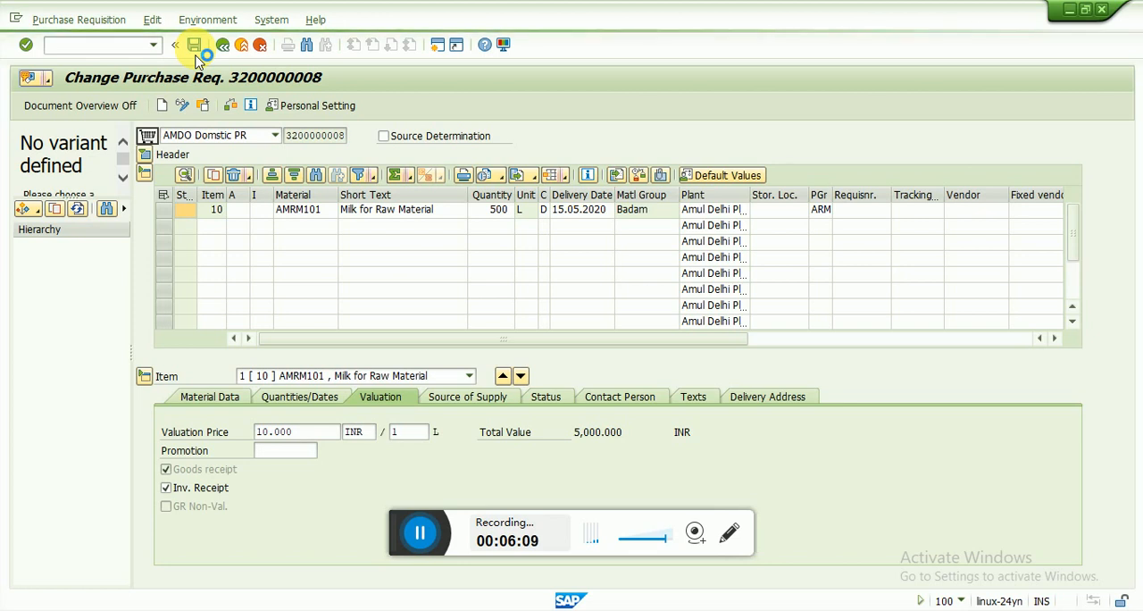
# Exit requisition change, view the purchase requisition with transaction ME53N, and leave the display
pyautogui.click(243, 47)
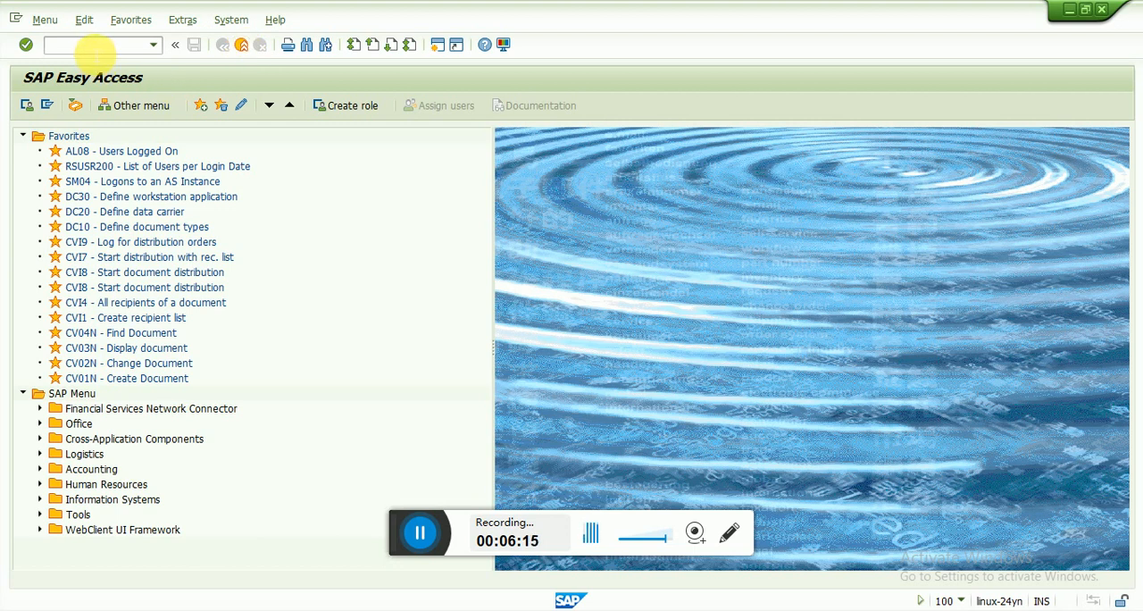
pyautogui.write('M')
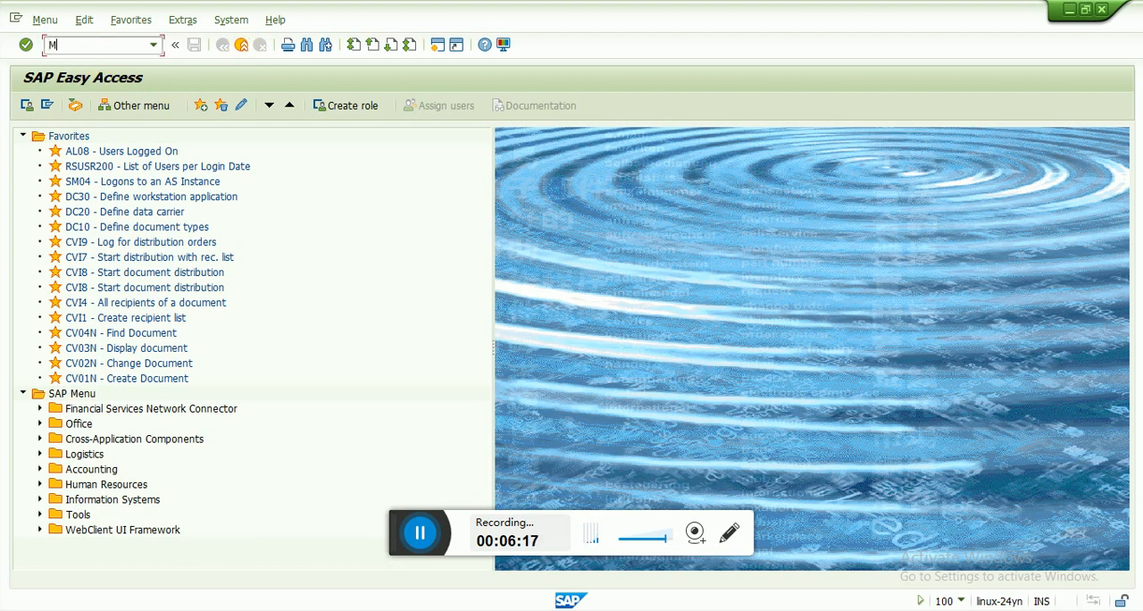
pyautogui.write('E')
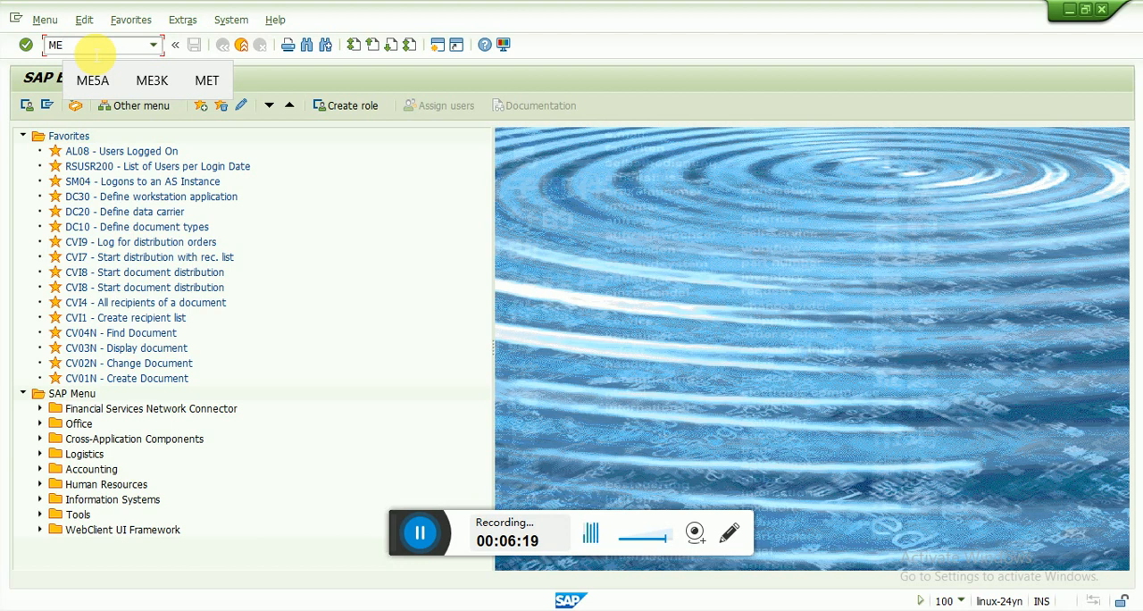
pyautogui.write('53N')
pyautogui.press('Return')
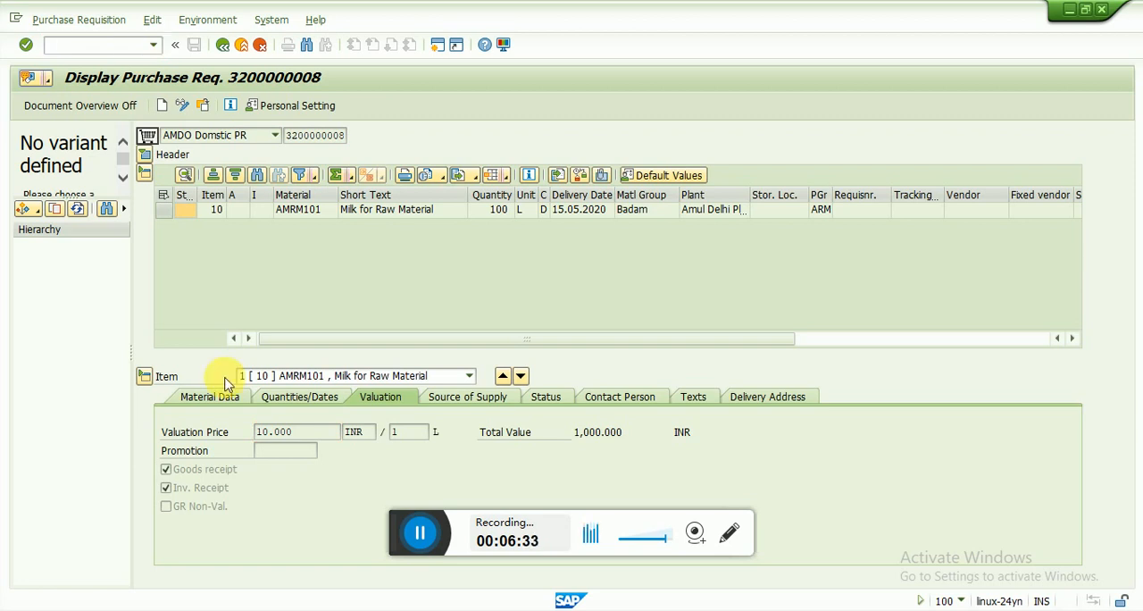
pyautogui.press('F3')
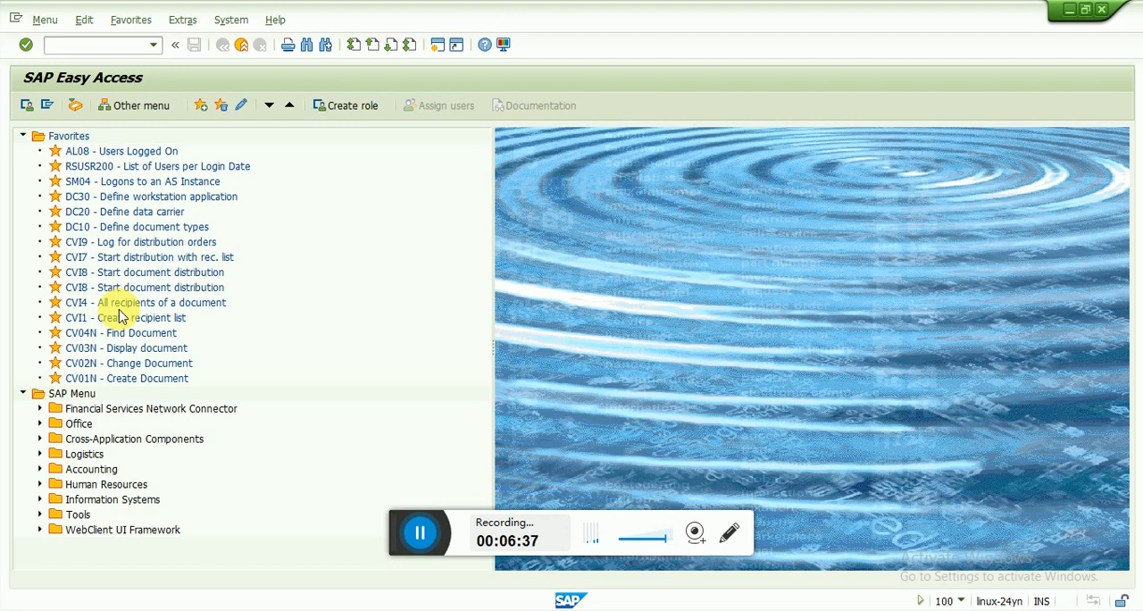
# Start transaction ME5A and run the purchase requisition list without entering any selection criteria
pyautogui.click(75, 46)
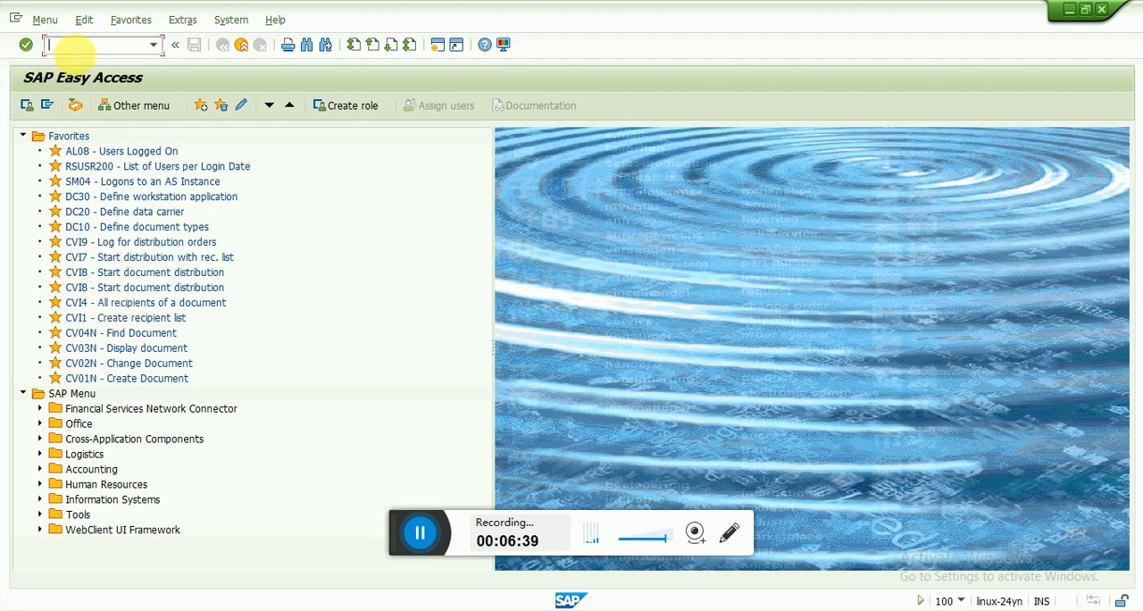
pyautogui.write('ME5A')
pyautogui.press('Return')
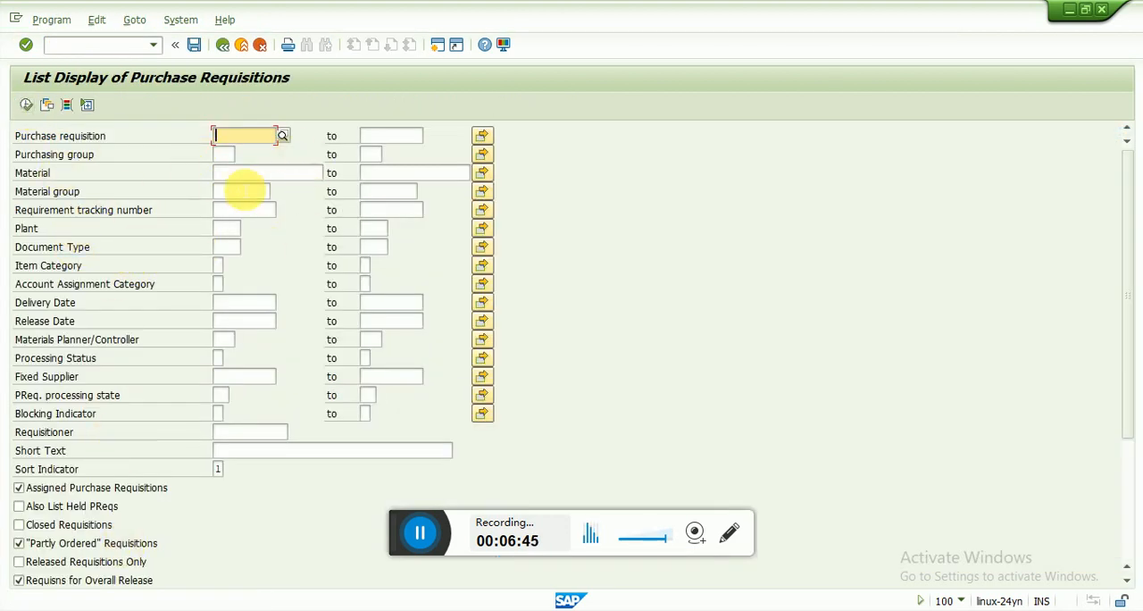
pyautogui.click(231, 175)
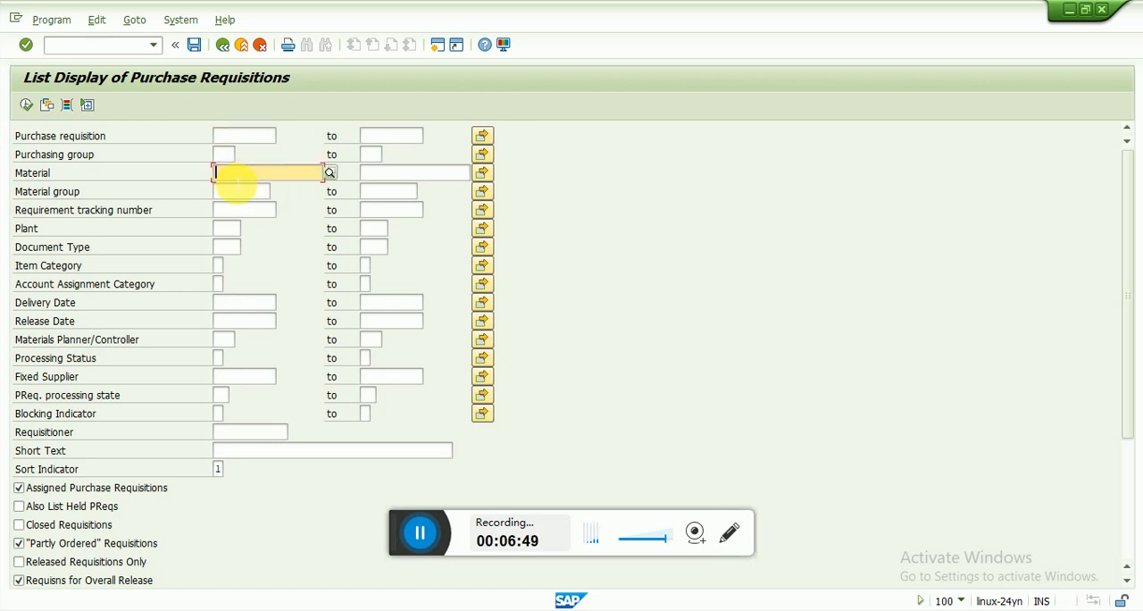
pyautogui.click(27, 108)
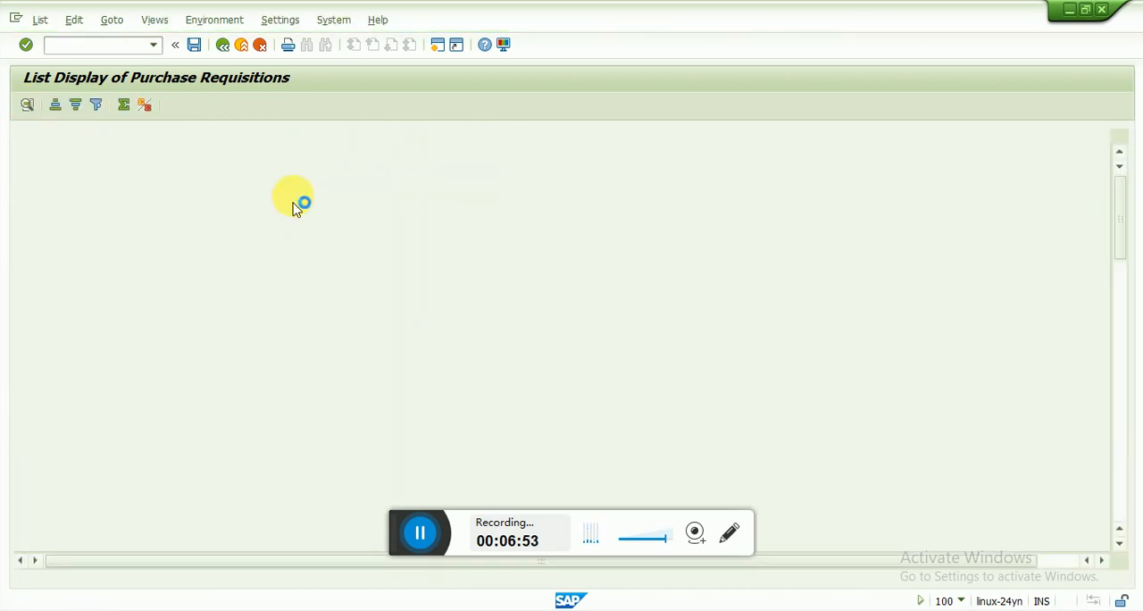
# Find the newly created AMRM101 requisition in the list, select its item row, and exit the list display
pyautogui.scroll(-7, 230, 406)
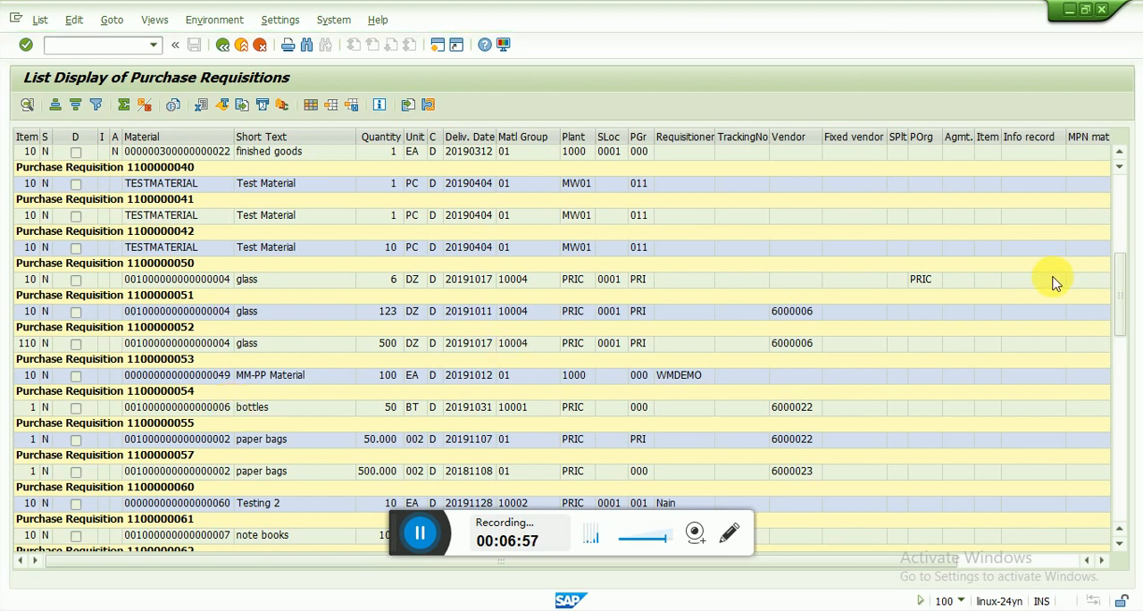
pyautogui.moveTo(1122, 308); pyautogui.dragTo(1100, 483)
pyautogui.moveTo(1120, 535); pyautogui.dragTo(1120, 536)
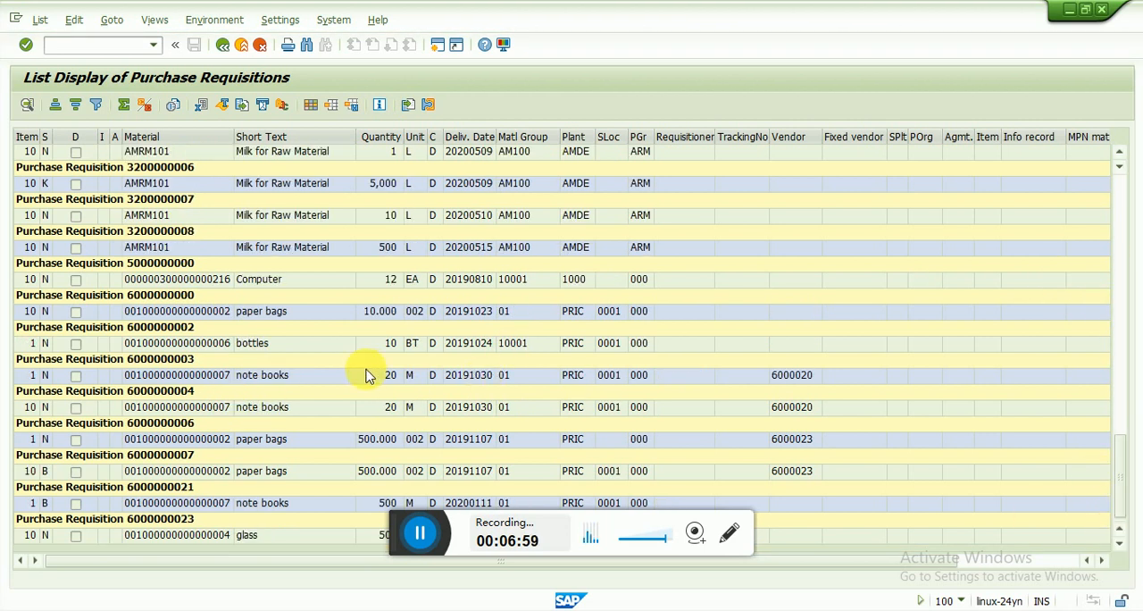
pyautogui.scroll(1, 234, 260)
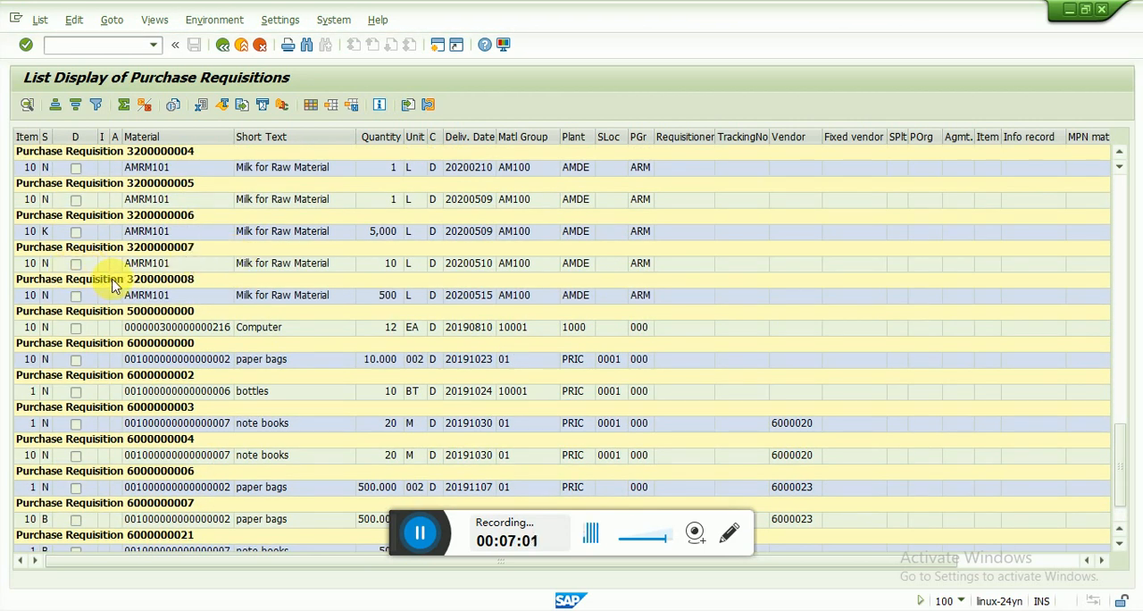
pyautogui.click(166, 281)
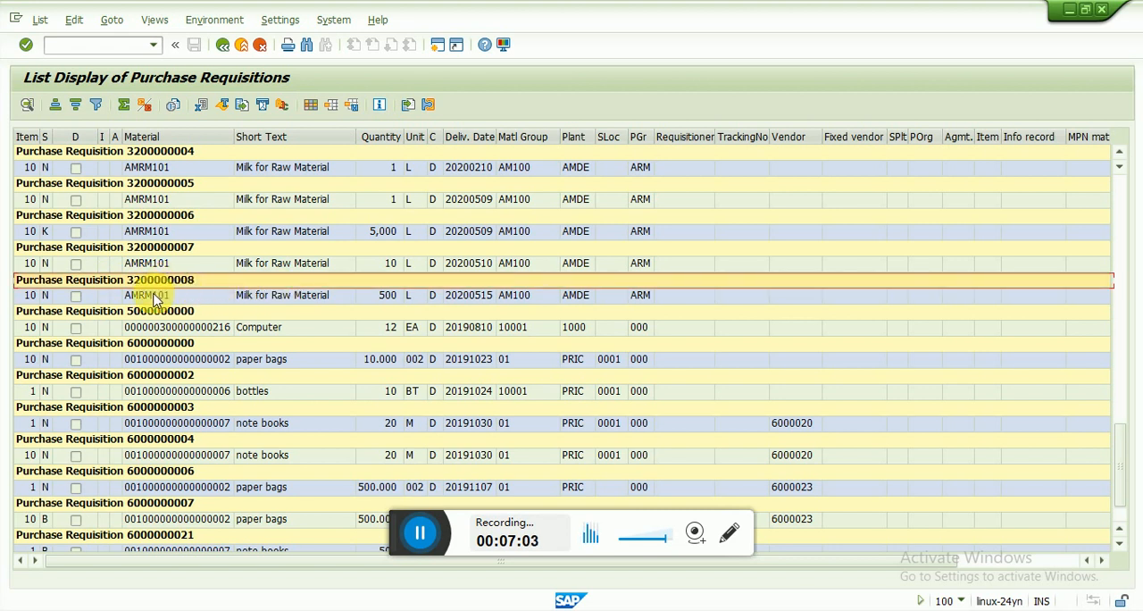
pyautogui.click(239, 298)
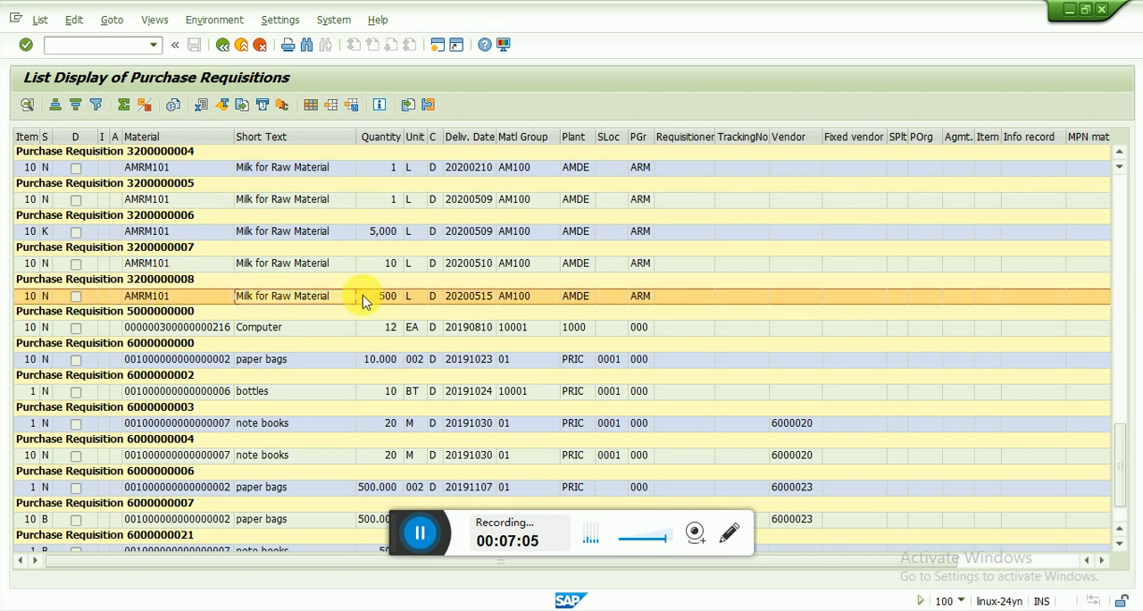
pyautogui.click(224, 46)
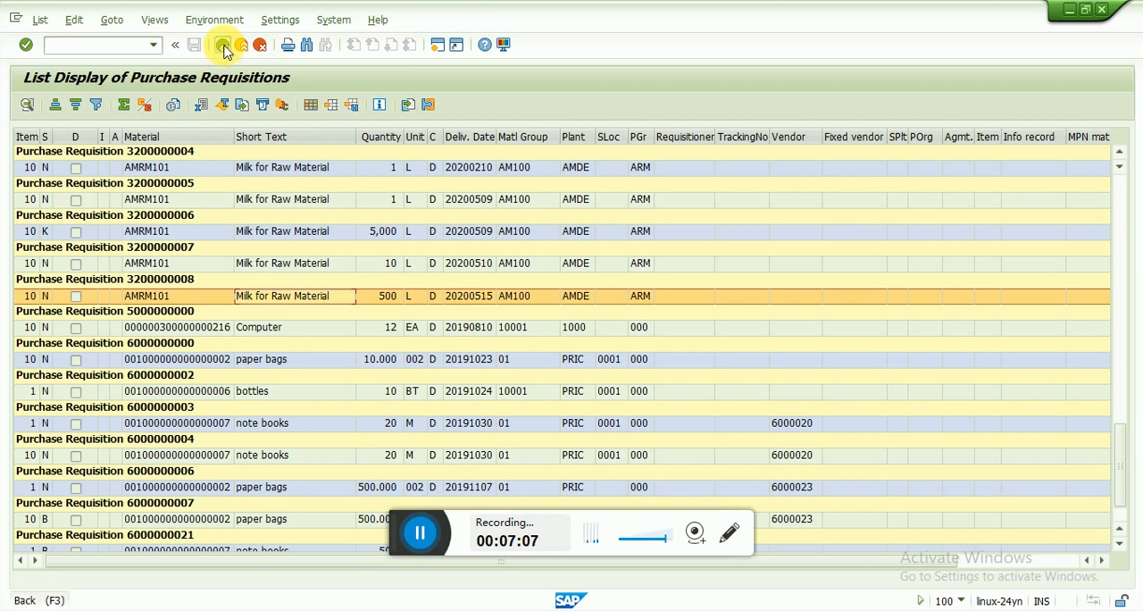
pyautogui.click(239, 48)
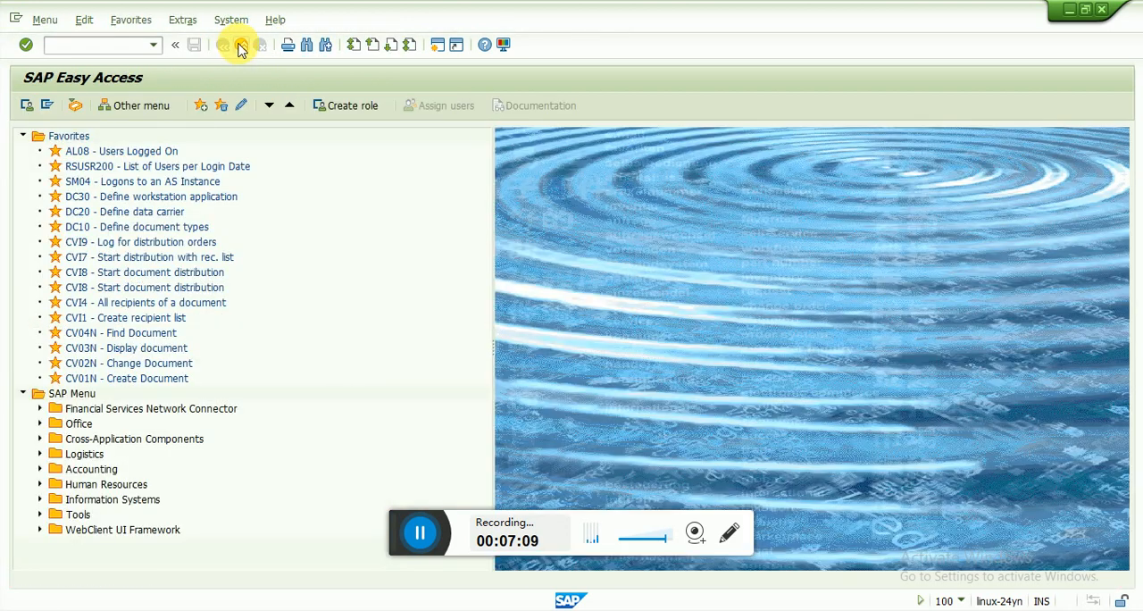